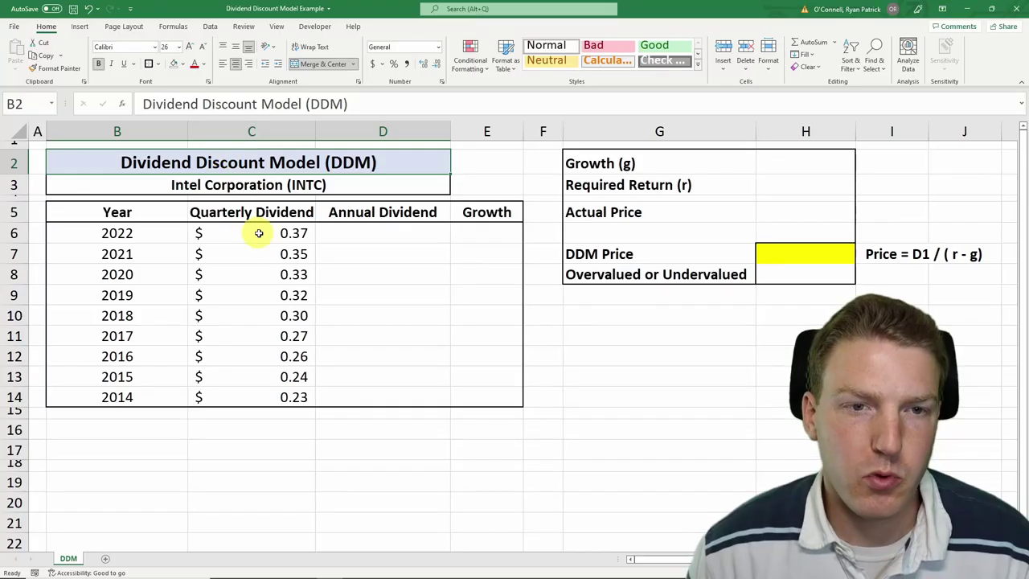
Bring up Intel's Yahoo Finance history and confirm it shows Dividends Only and the time period
left_click_drag(246, 212, 270, 377)
left_click(283, 323)
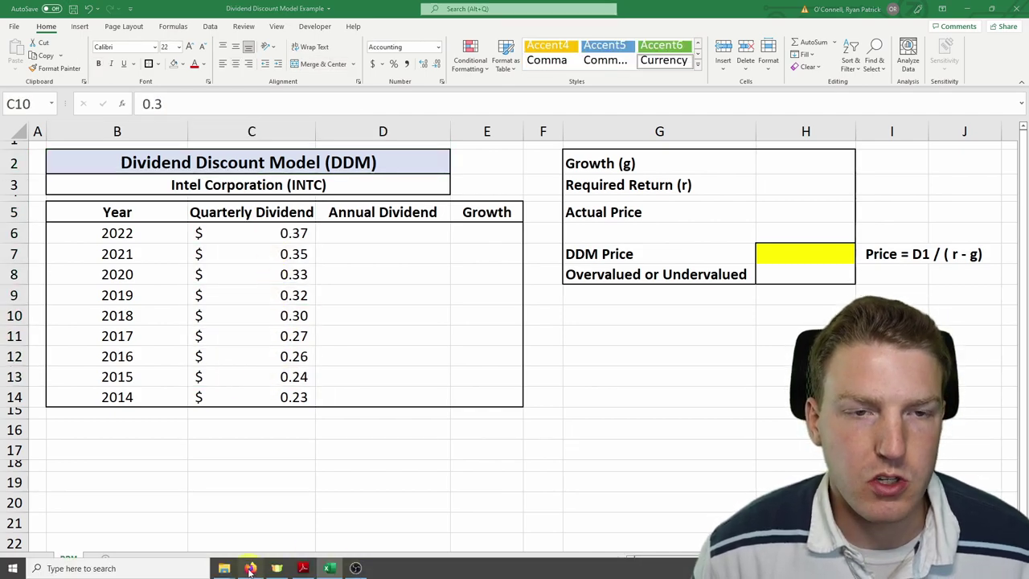
left_click(283, 569)
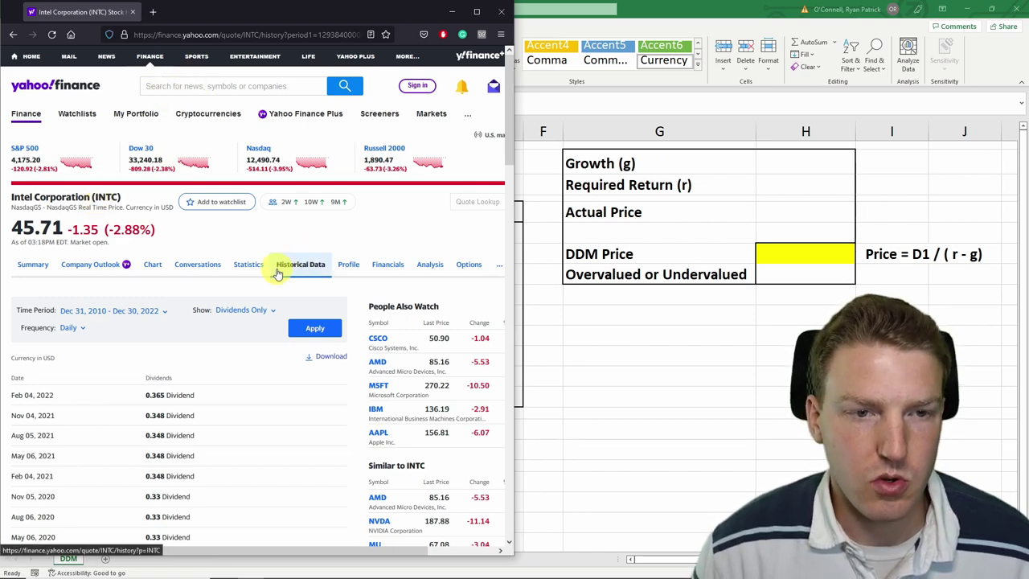
left_click(270, 312)
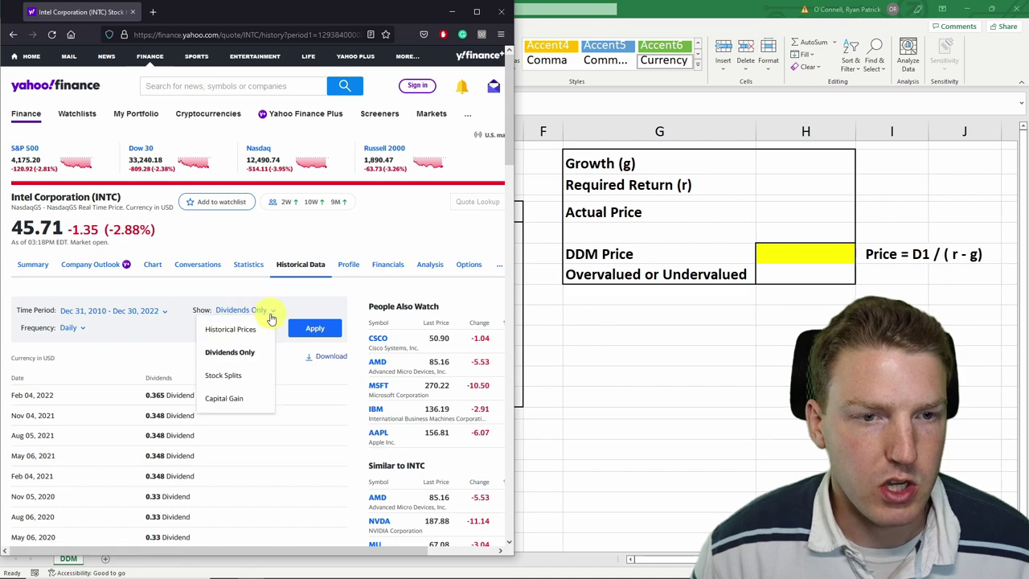
left_click(163, 313)
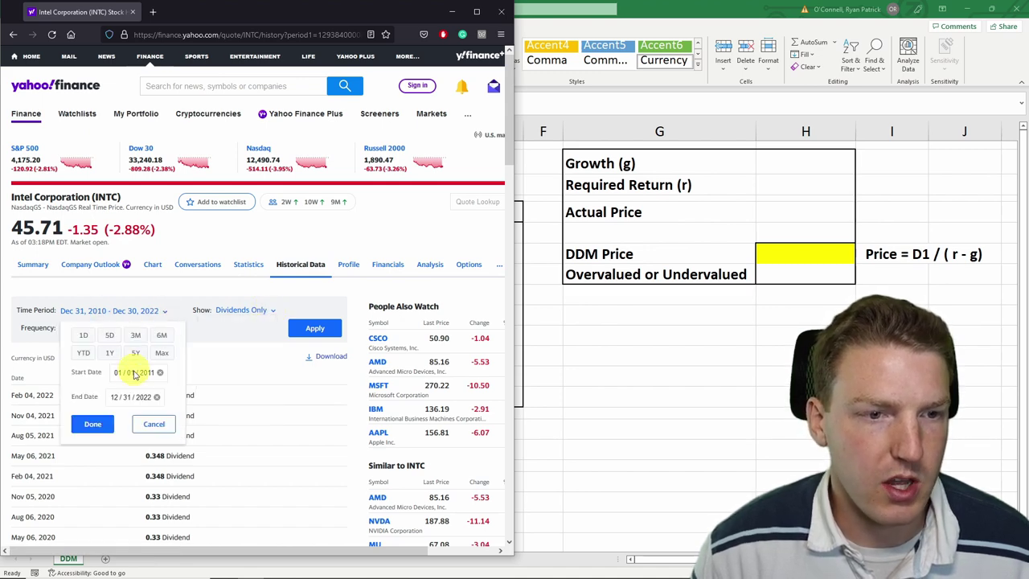
left_click(254, 296)
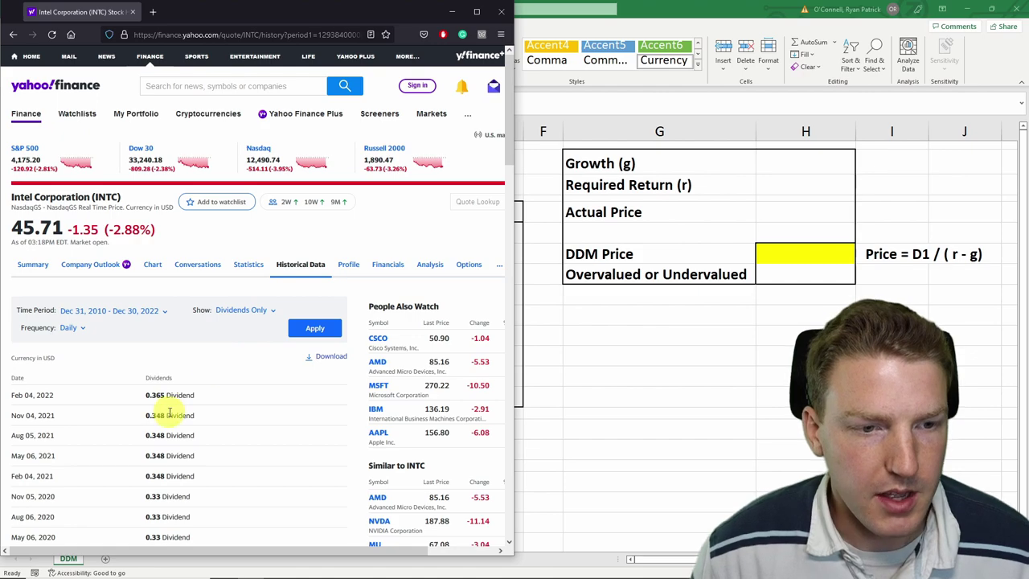
Scroll the dividend list back through the years, then compare the 2022 quarterly dividend of 0.365 in Excel
scroll(161, 394, "down", 3)
double_click(157, 291)
left_click(128, 336)
scroll(128, 337, "down", 3)
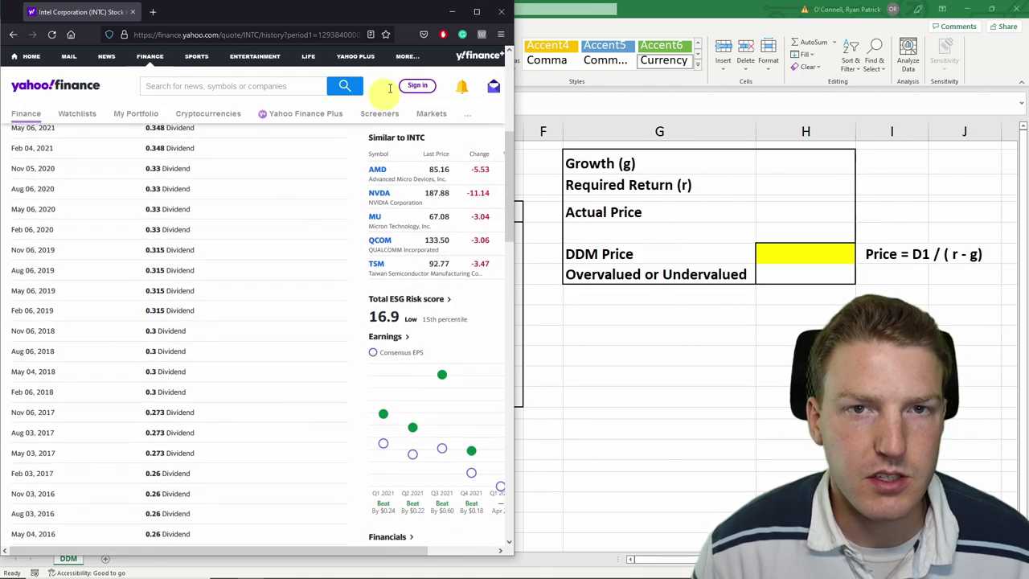
left_click(452, 12)
left_click(258, 232)
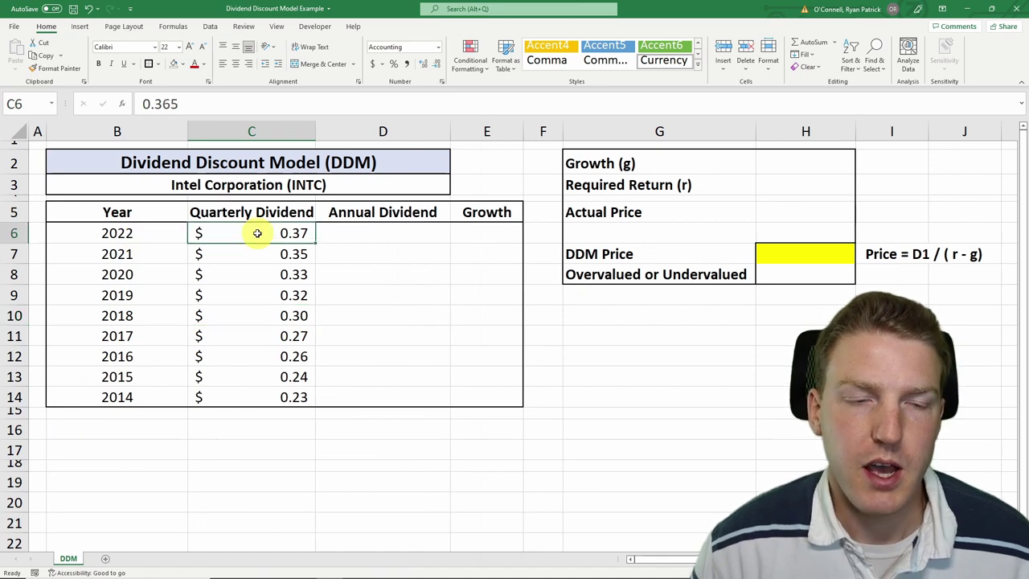
Enter =C6*4 in D6 for the 2022 annual dividend of $1.46
left_click_drag(118, 212, 280, 394)
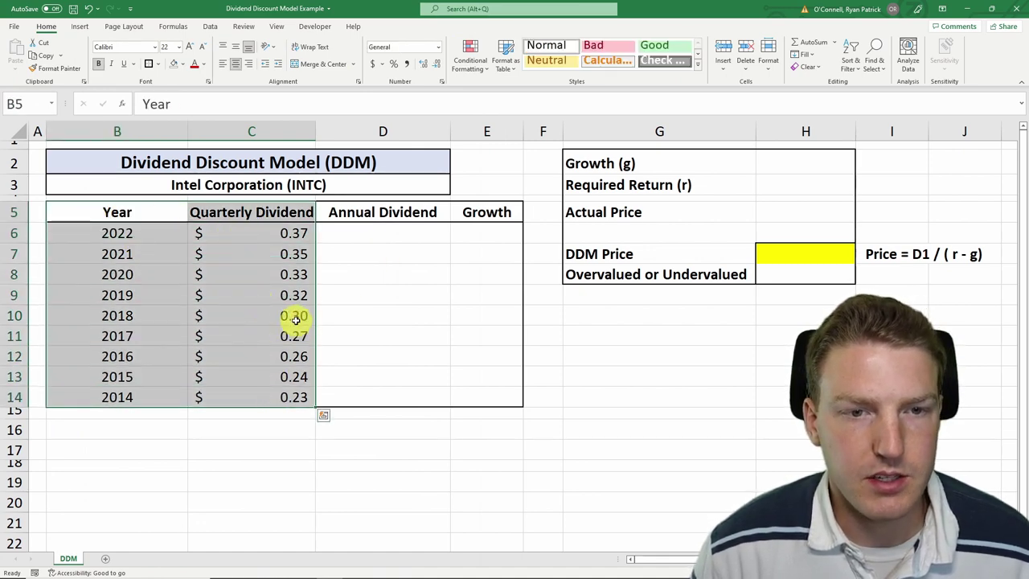
left_click(291, 318)
left_click(363, 235)
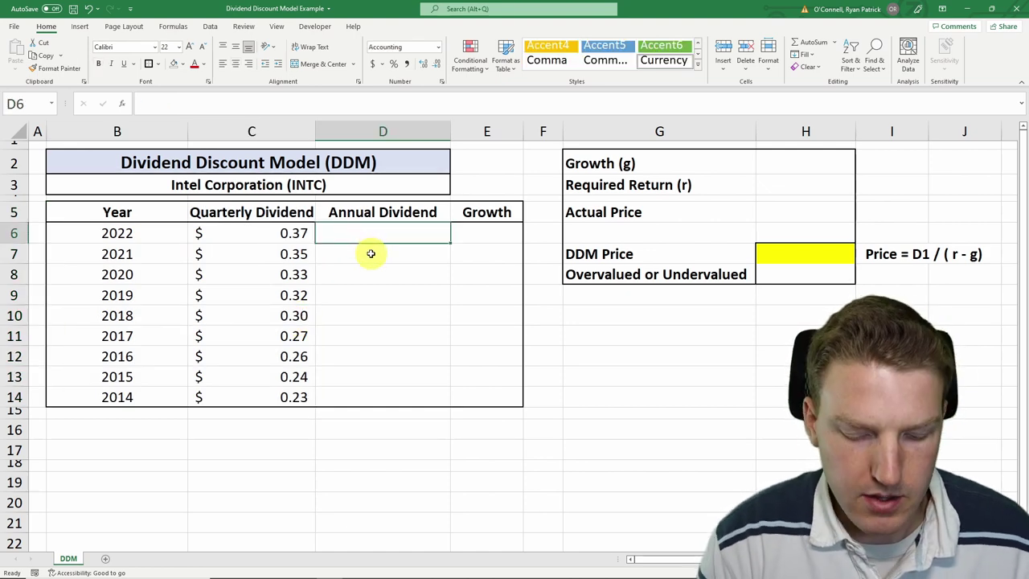
type("=")
key("Left")
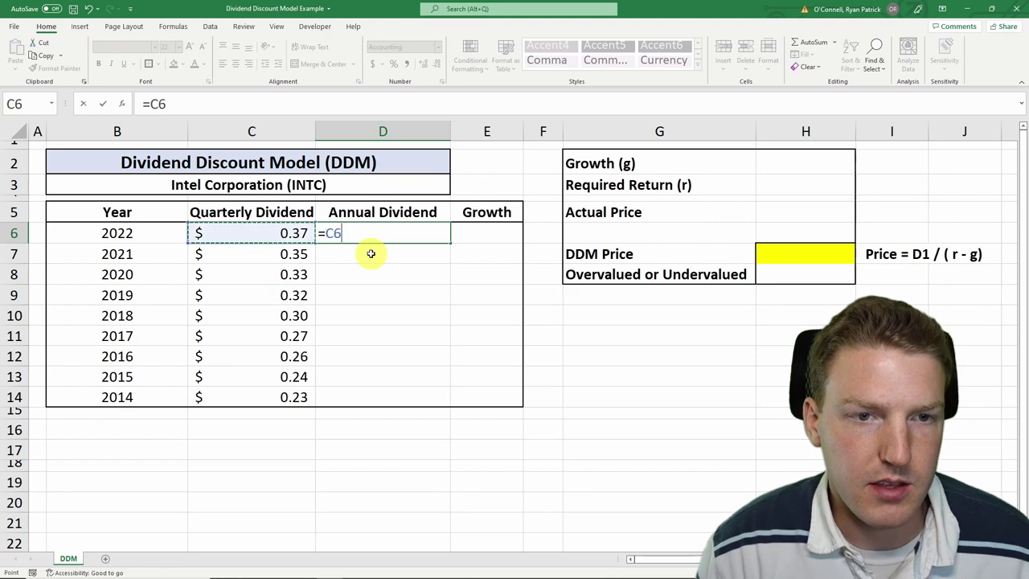
type("*")
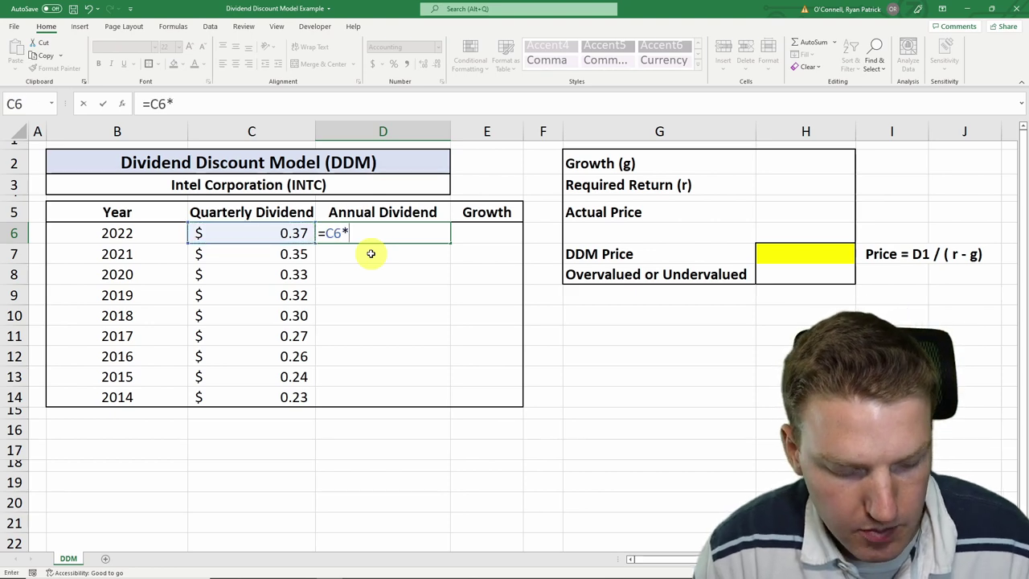
type("4")
key("Return")
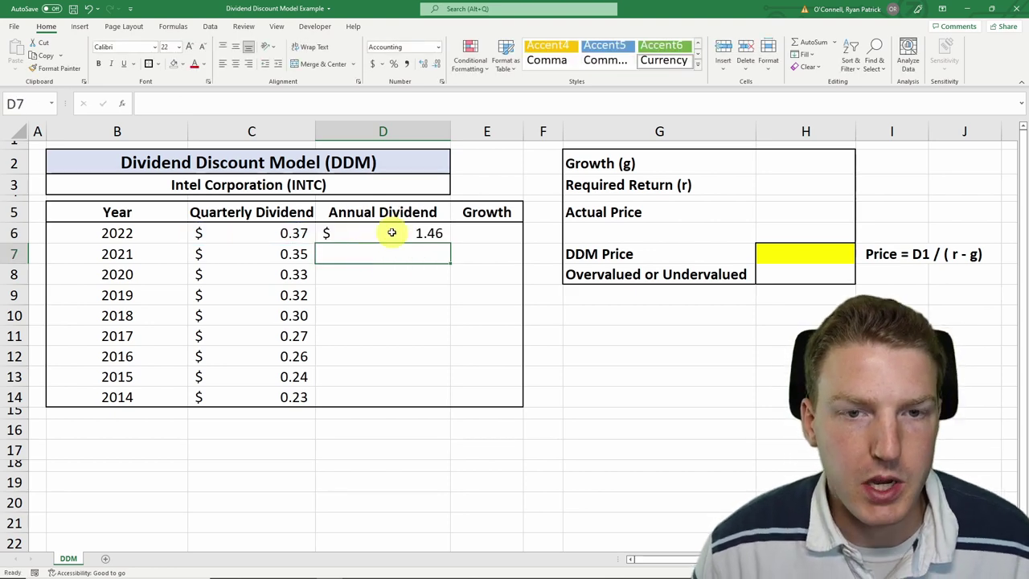
Paste the annual dividend formula into D7:D14, down to $0.90 for 2014
left_click(378, 232)
key("ctrl+c")
left_click_drag(391, 232, 363, 395)
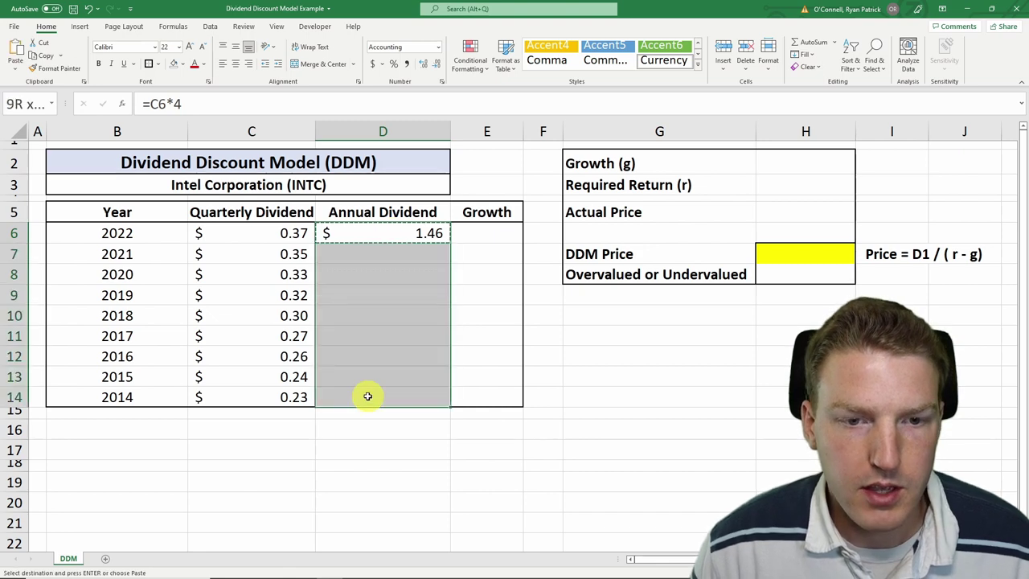
right_click(373, 333)
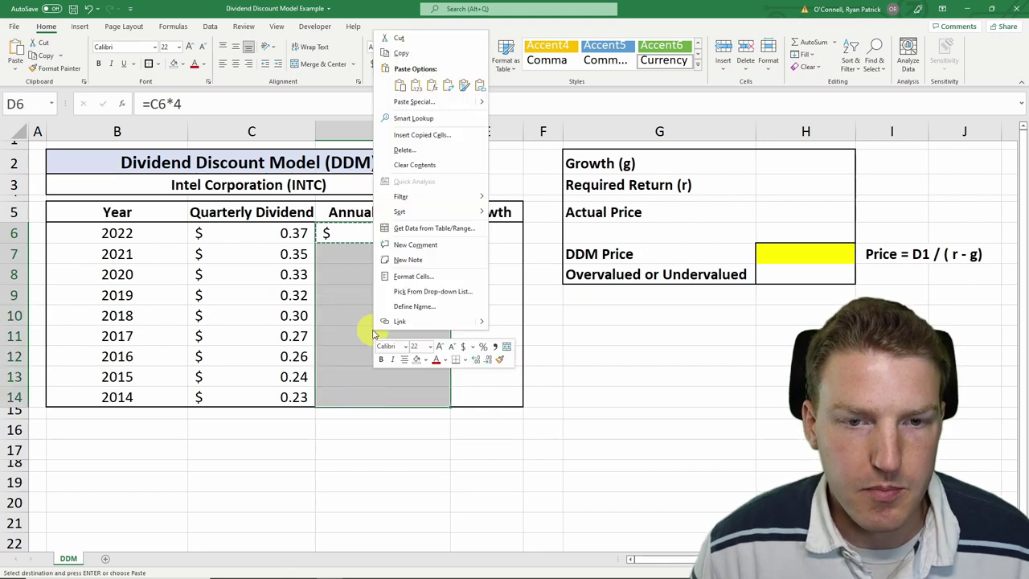
left_click(432, 87)
left_click(472, 232)
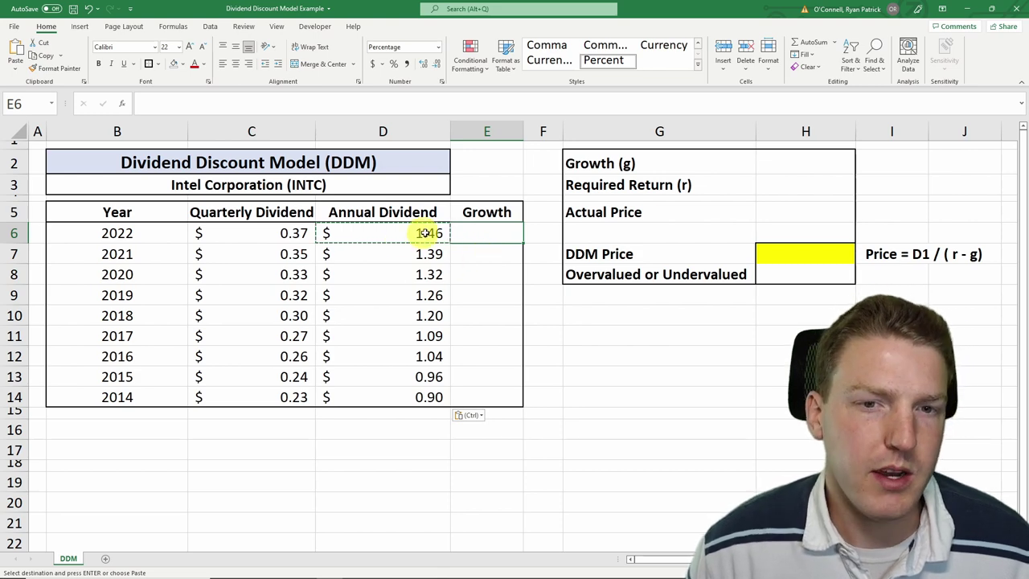
Enter the 2022 growth formula =(D6-D7)/D7 in E6
type("=")
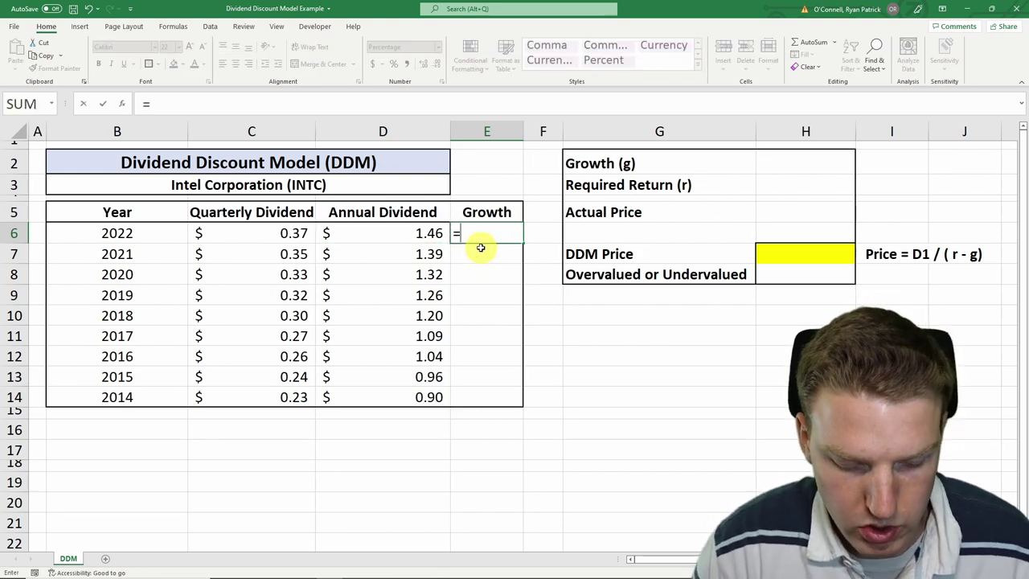
type("(")
left_click(434, 233)
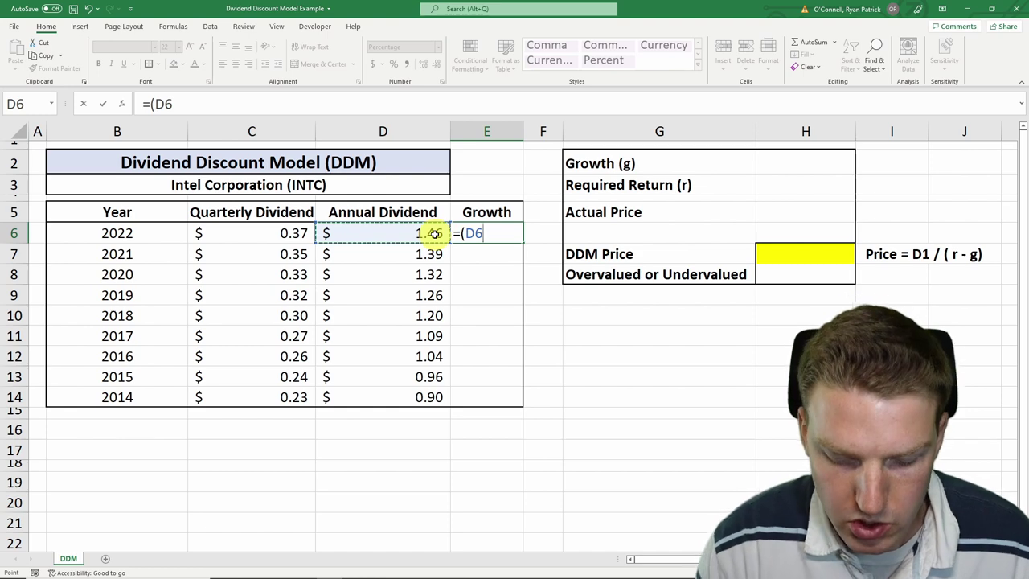
type("-")
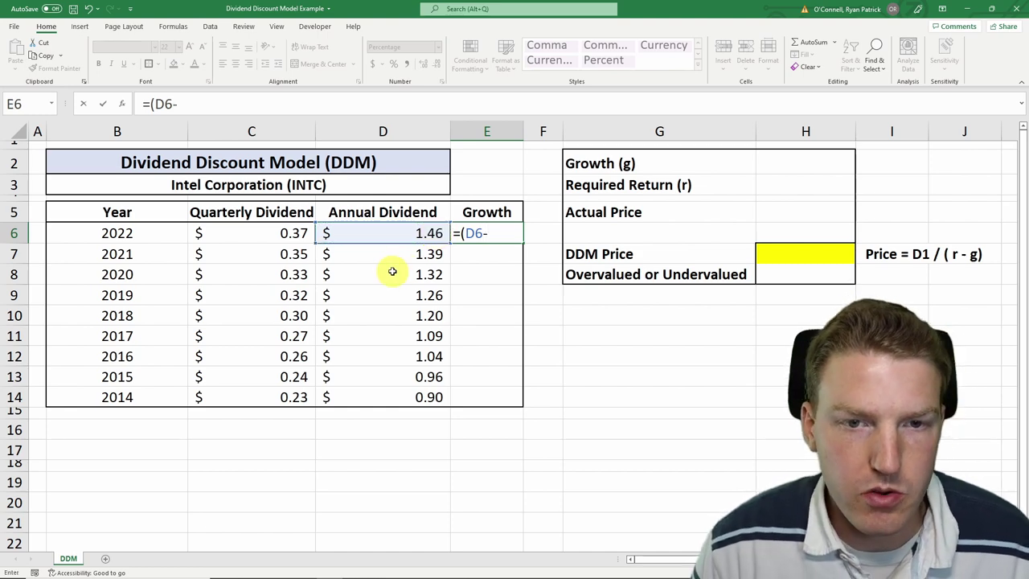
left_click(425, 254)
type(")")
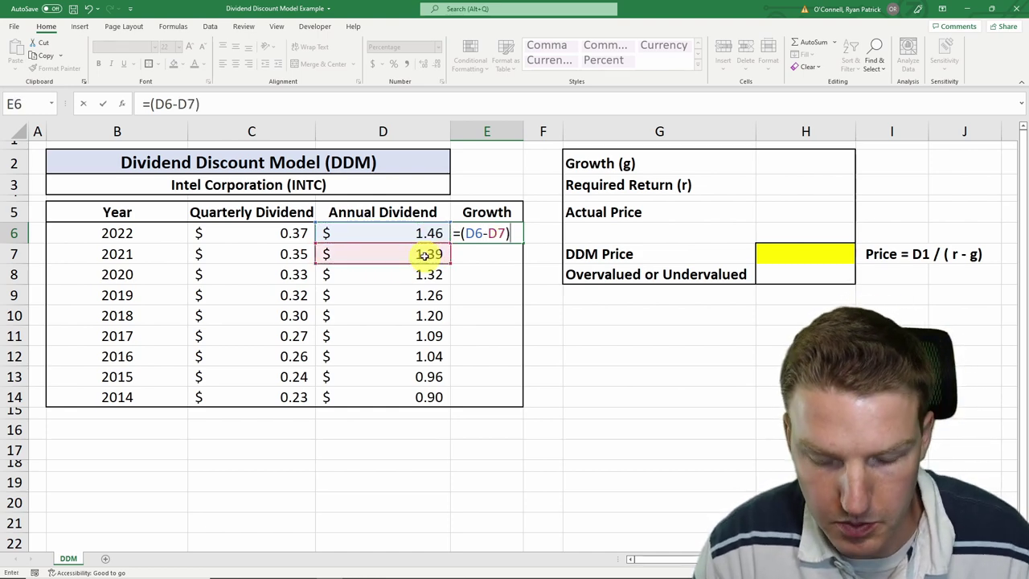
type("/")
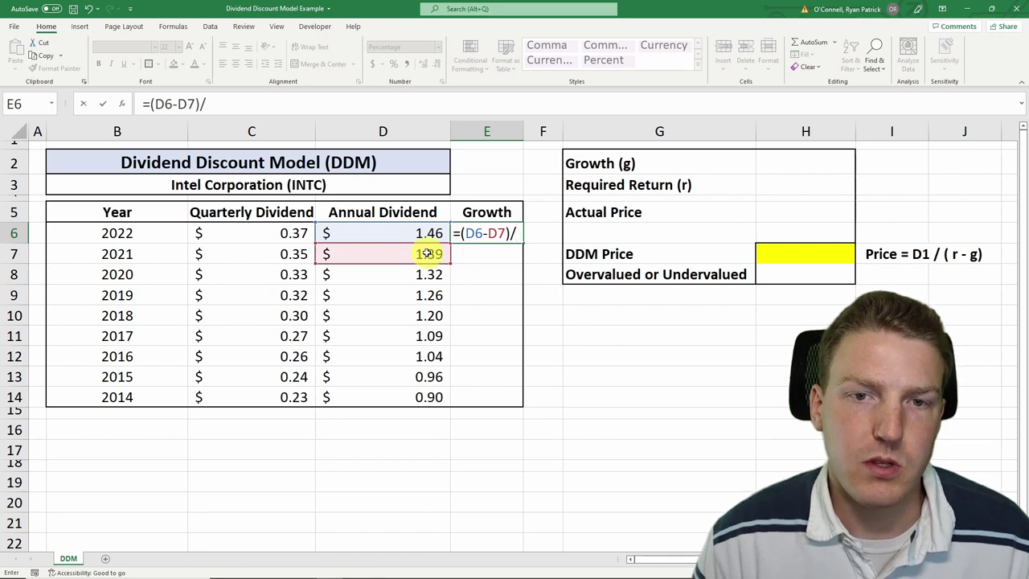
left_click(426, 255)
key("Return")
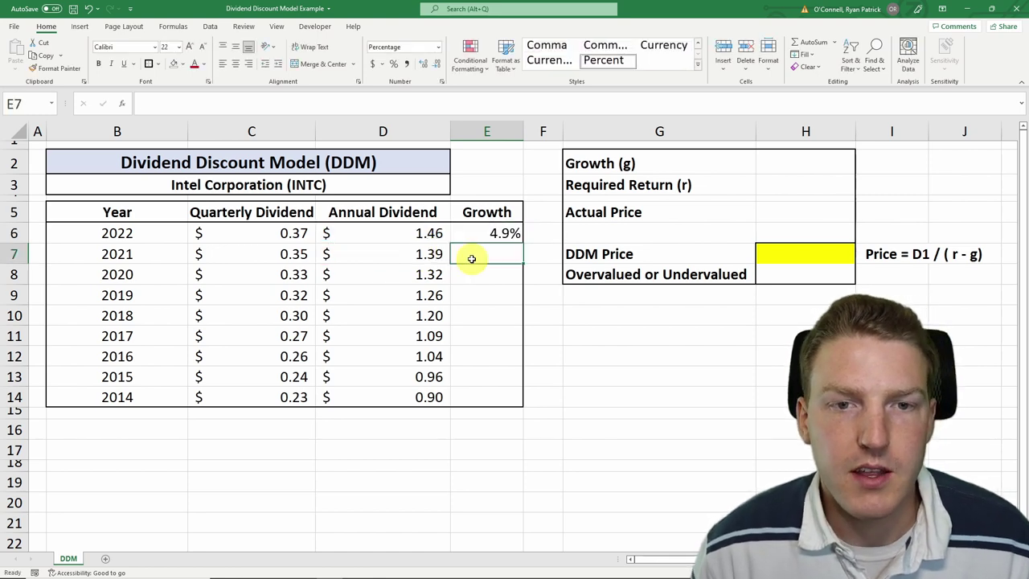
Copy the growth formula down column E through 2015, leaving 2014 blank
left_click(505, 232)
key("ctrl+c")
left_click_drag(486, 254, 489, 377)
right_click(477, 305)
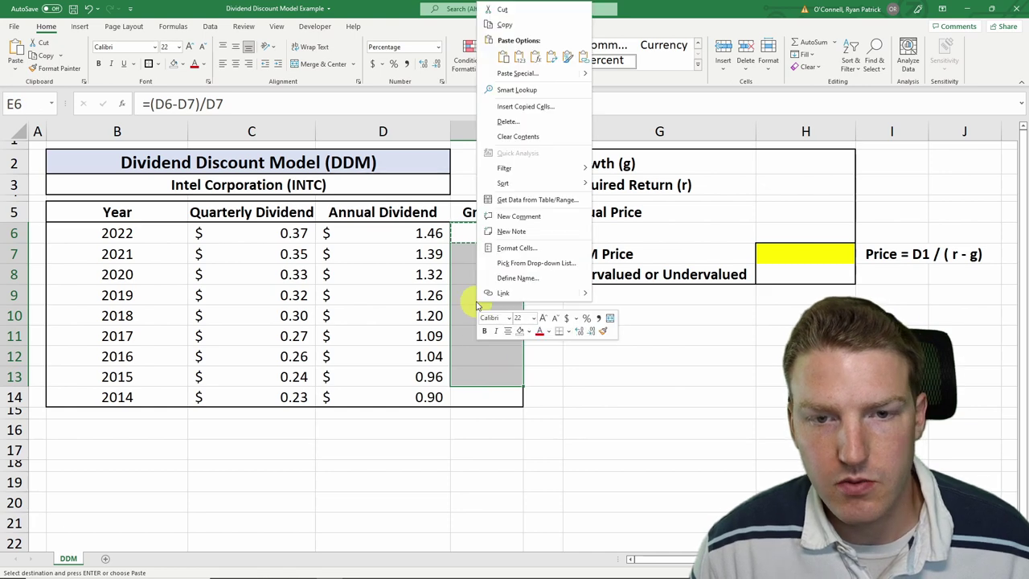
left_click(536, 58)
left_click(555, 336)
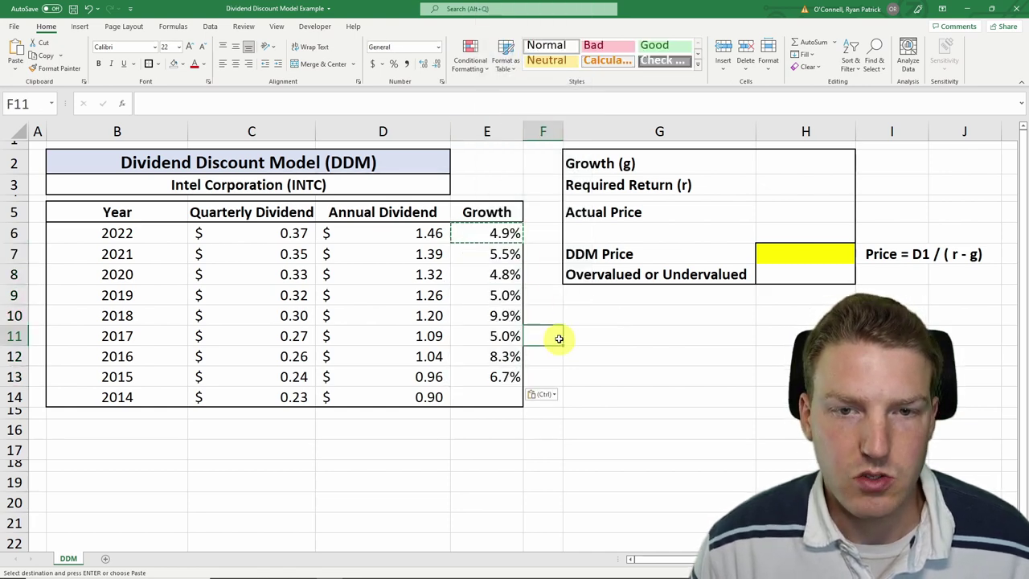
left_click_drag(509, 254, 510, 375)
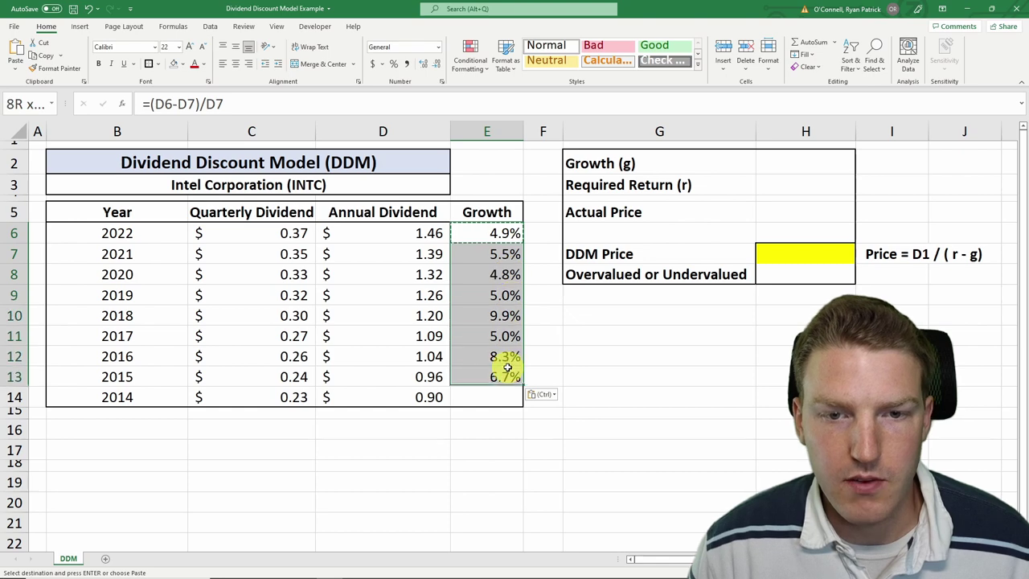
left_click(542, 303)
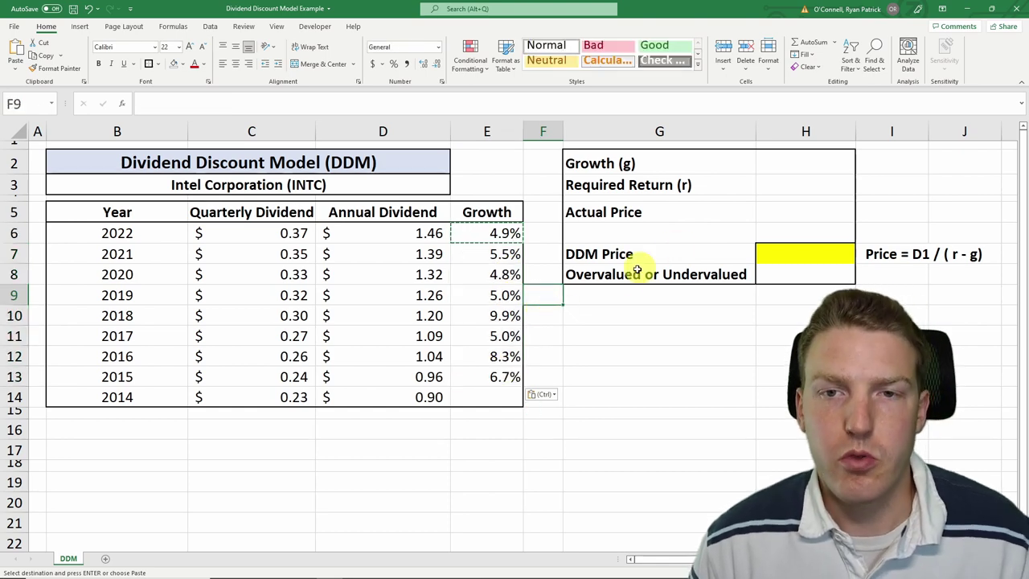
left_click(621, 355)
Enter =AVERAGE(E6:E13) in H2 so Growth (g) shows 6.249%
left_click(697, 163)
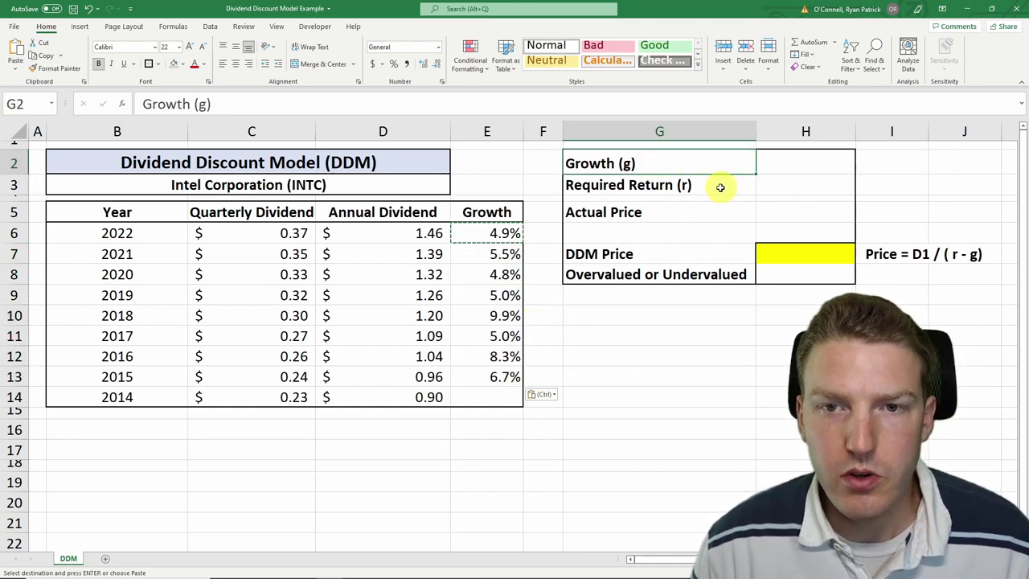
left_click(582, 254)
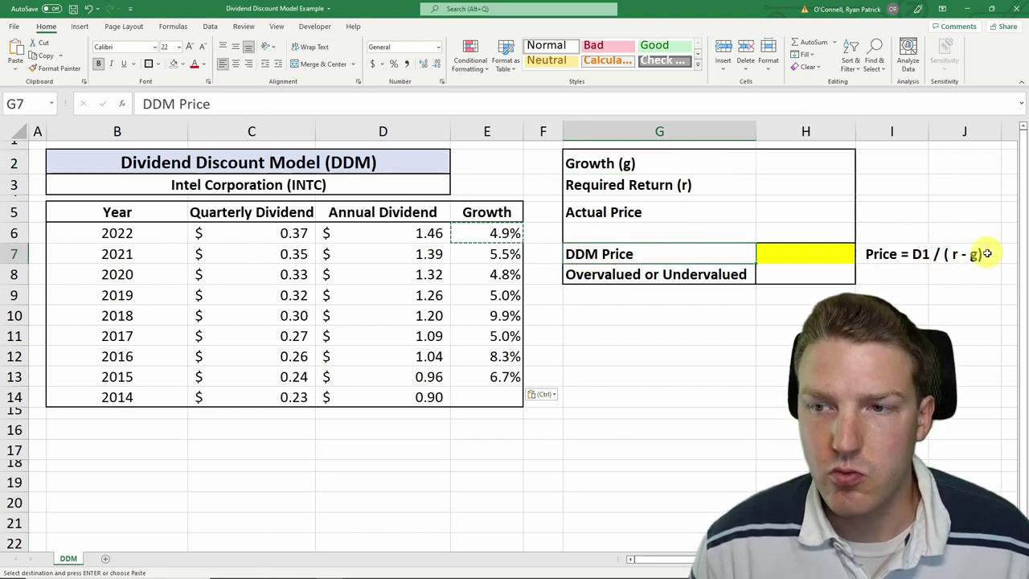
left_click(808, 163)
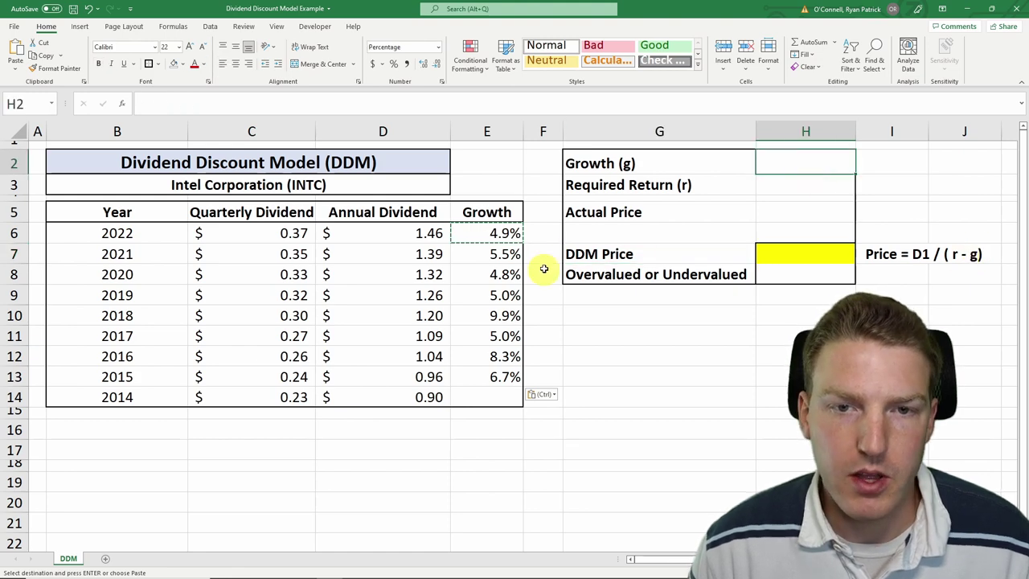
type("=aver")
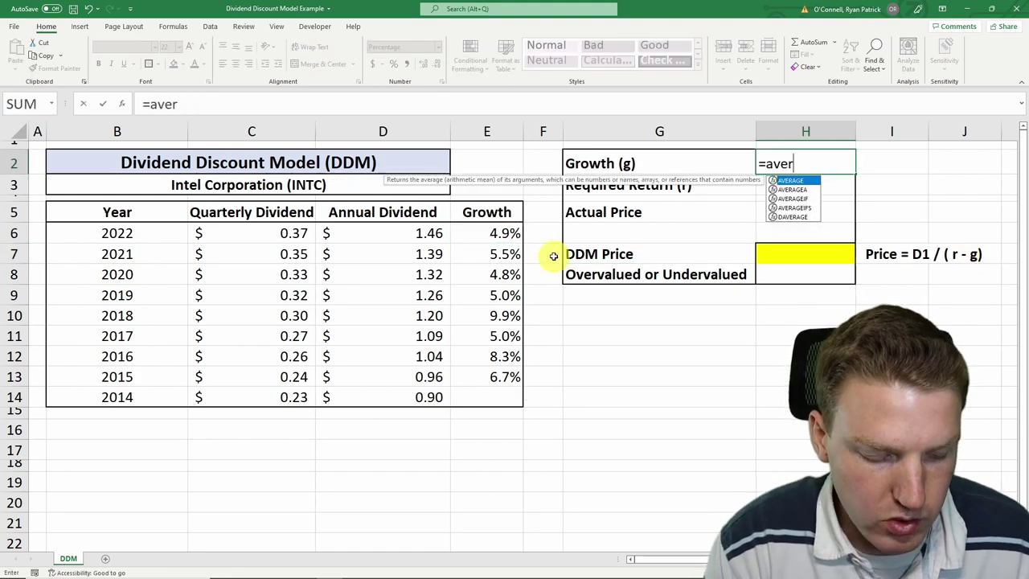
key("Tab")
left_click_drag(499, 232, 509, 376)
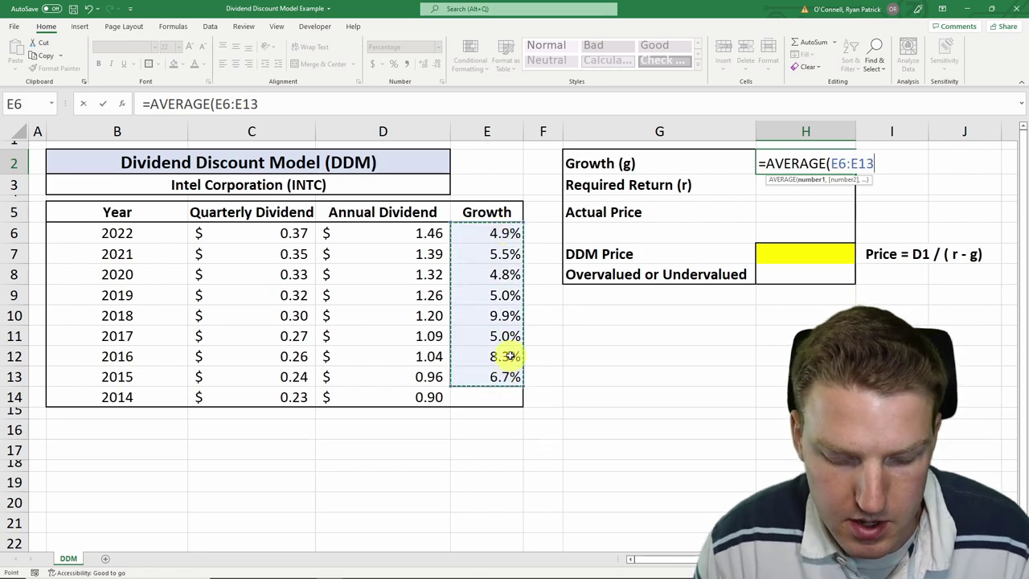
type(")")
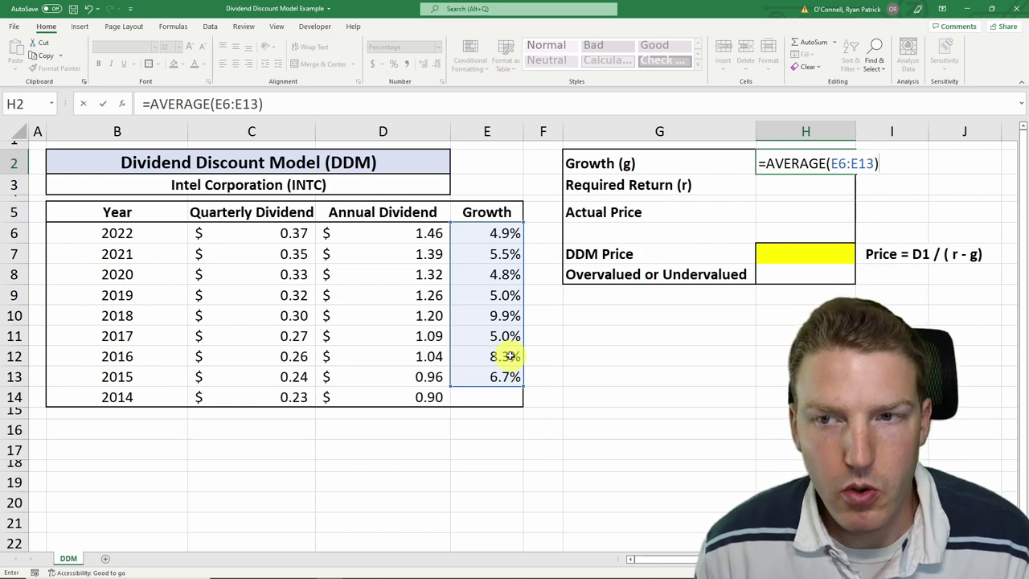
key("Return")
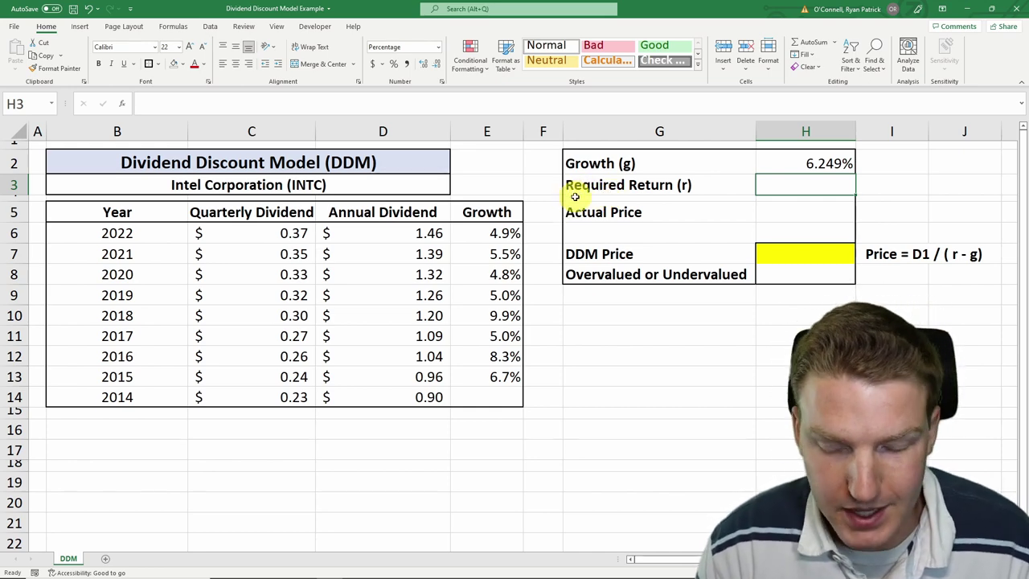
Enter 9% as Required Return in H3 and $45.71 as Actual Price in H5
type("9%")
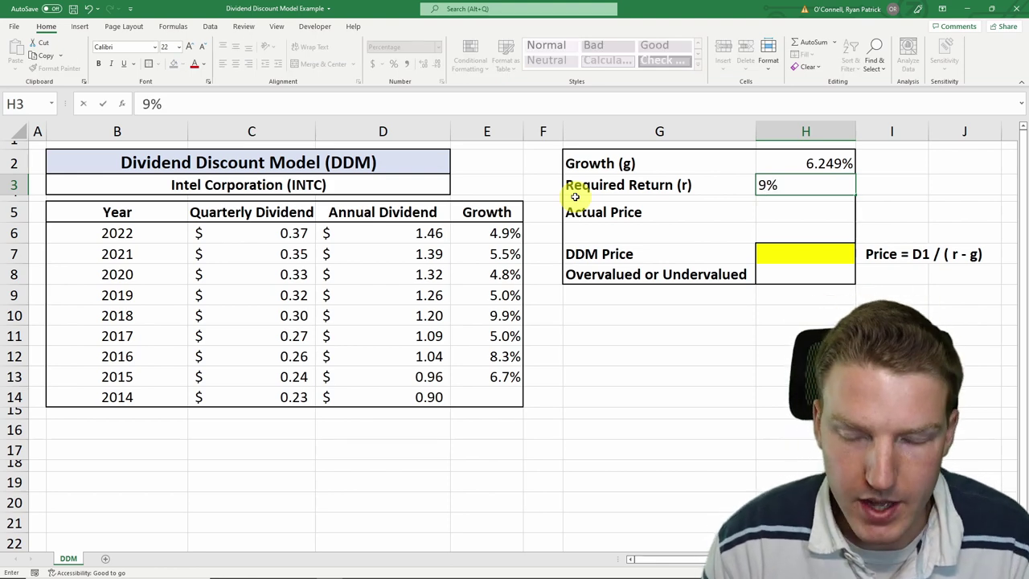
key("Return")
key("Down")
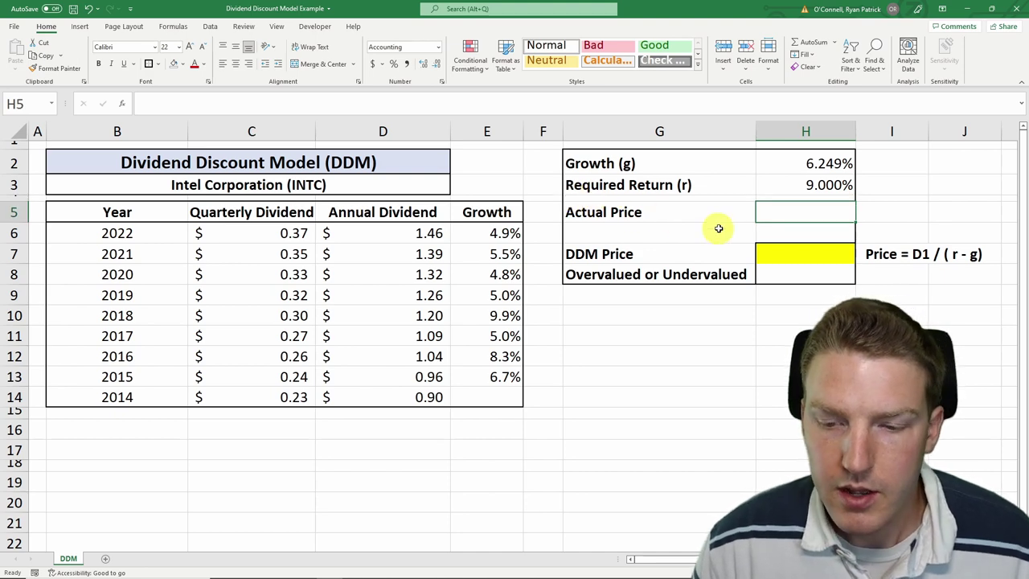
left_click_drag(747, 209, 758, 207)
left_click(788, 208)
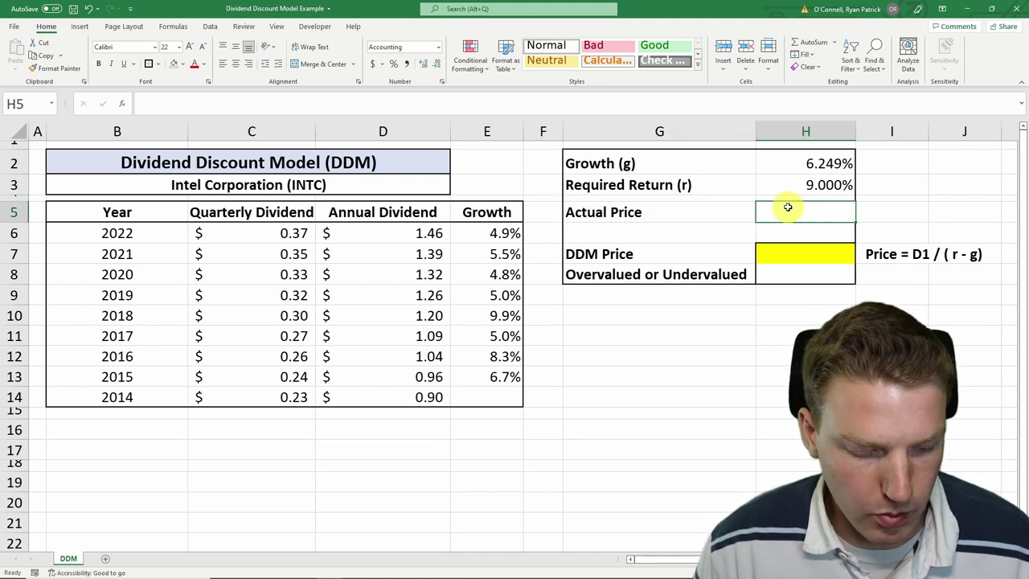
type("45.71")
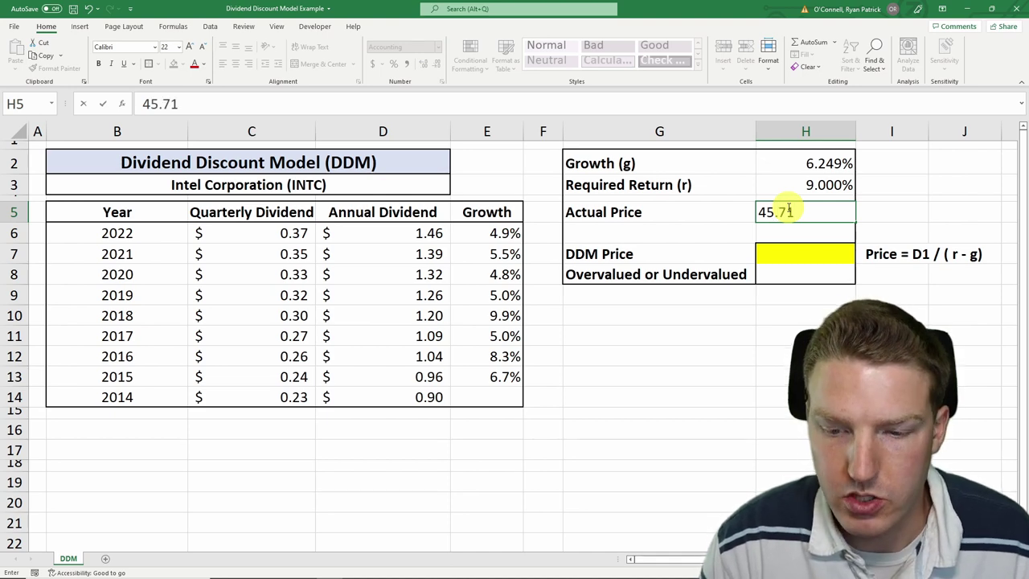
key("Return")
left_click(797, 252)
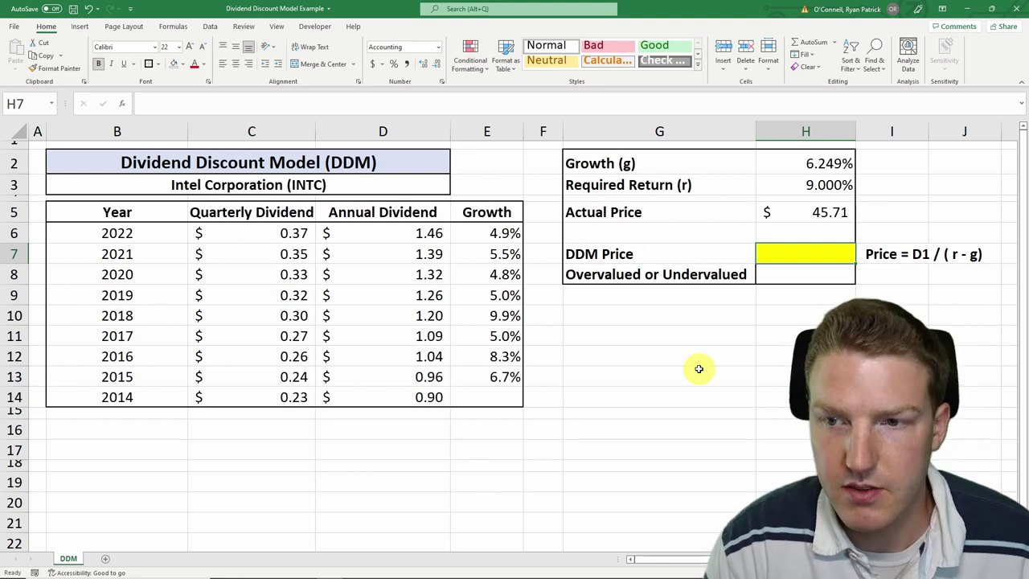
type("=")
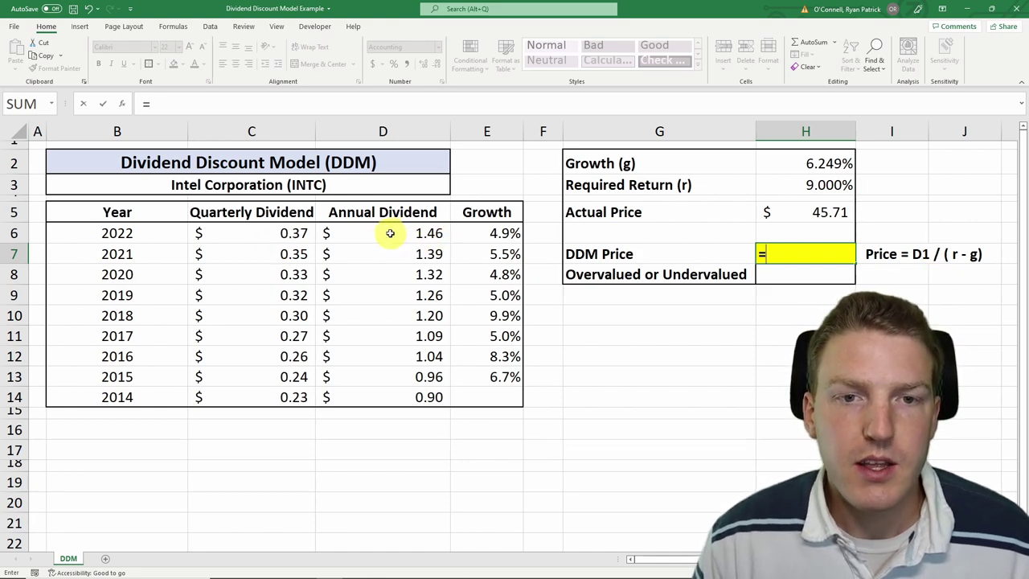
Enter =D6/(H3-H2) in H7 so the DDM Price shows $53.07
left_click(390, 233)
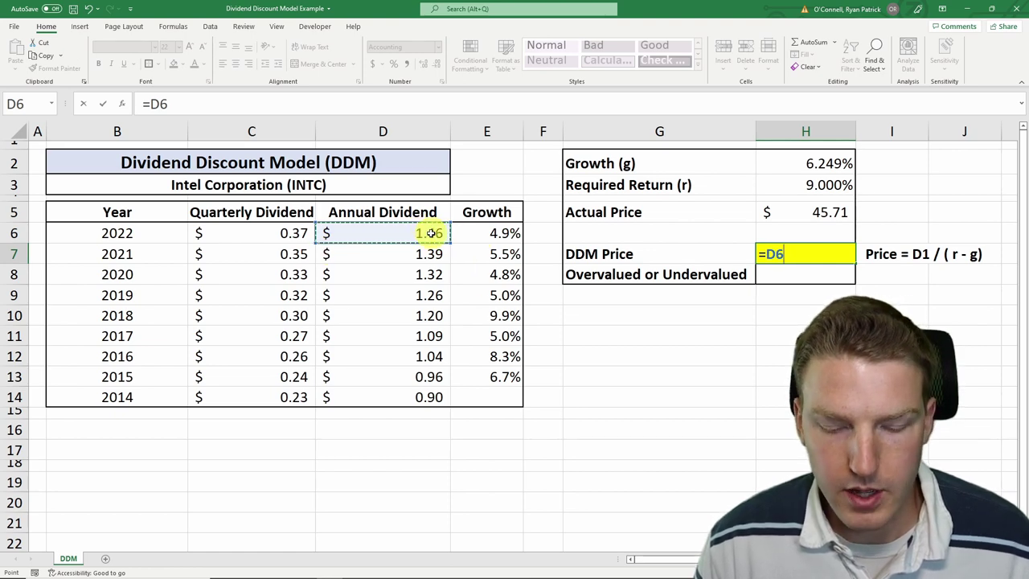
type("/")
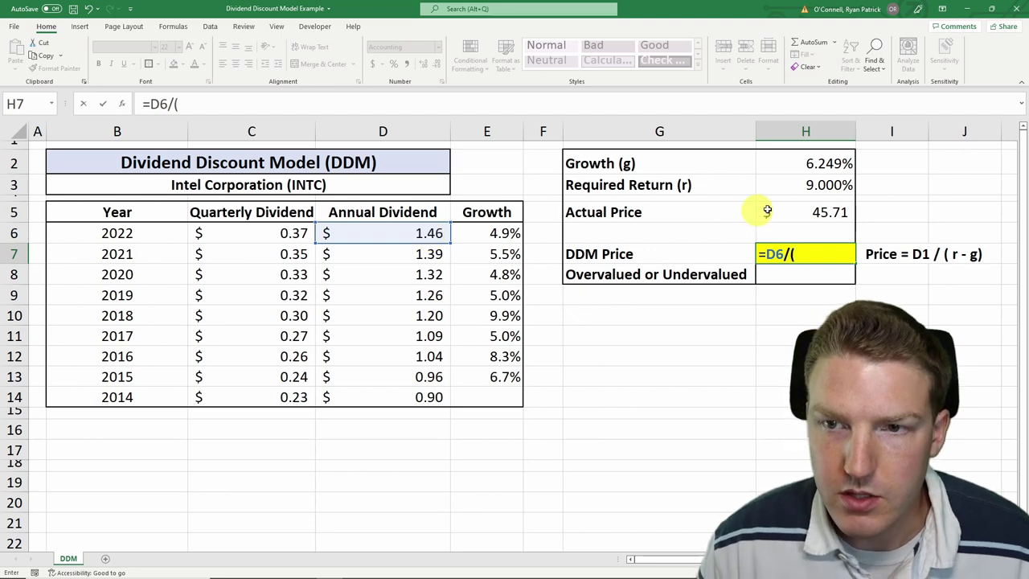
type("(")
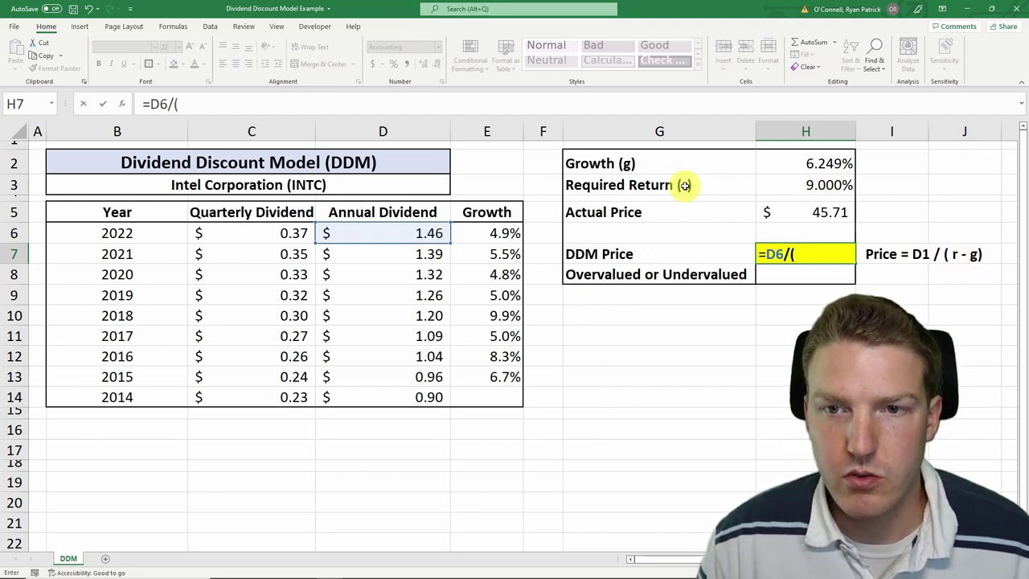
left_click(796, 181)
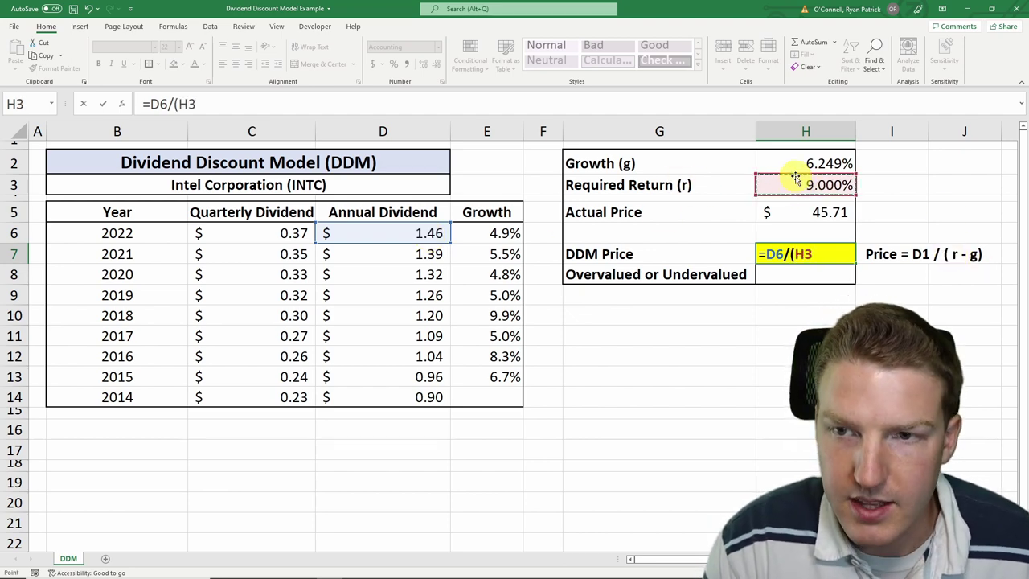
type("-")
left_click(813, 161)
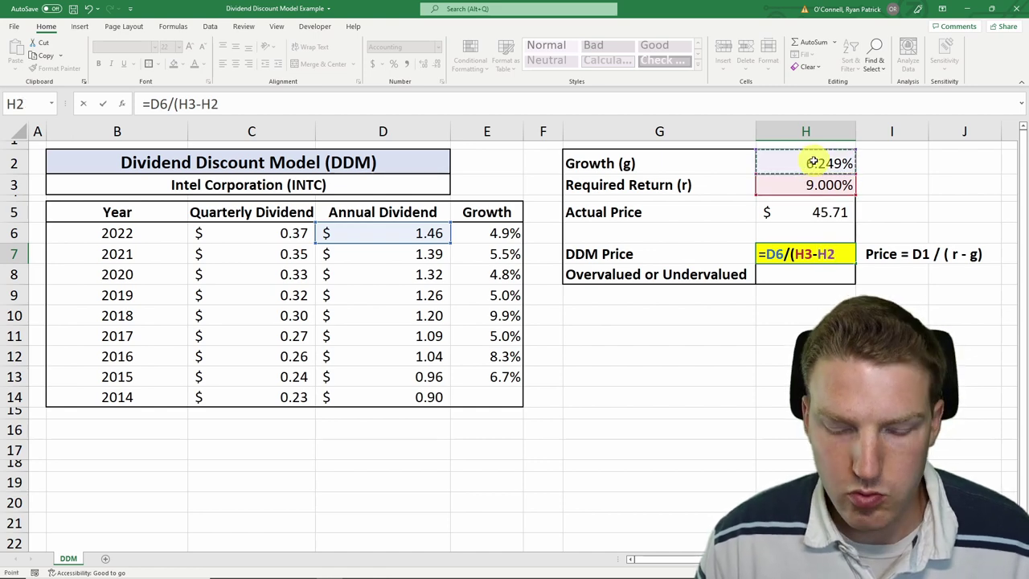
type(")")
key("Return")
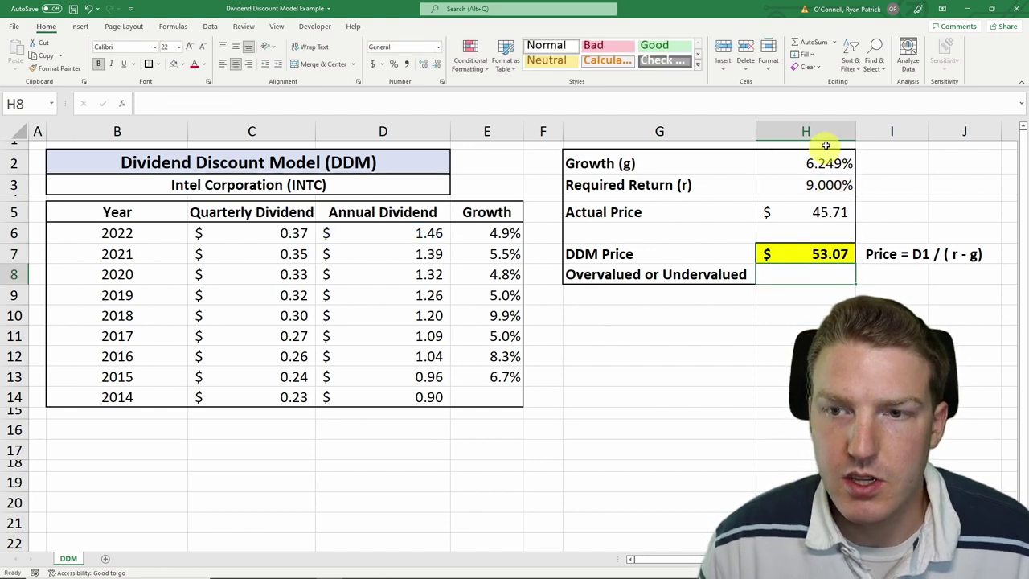
left_click(585, 254)
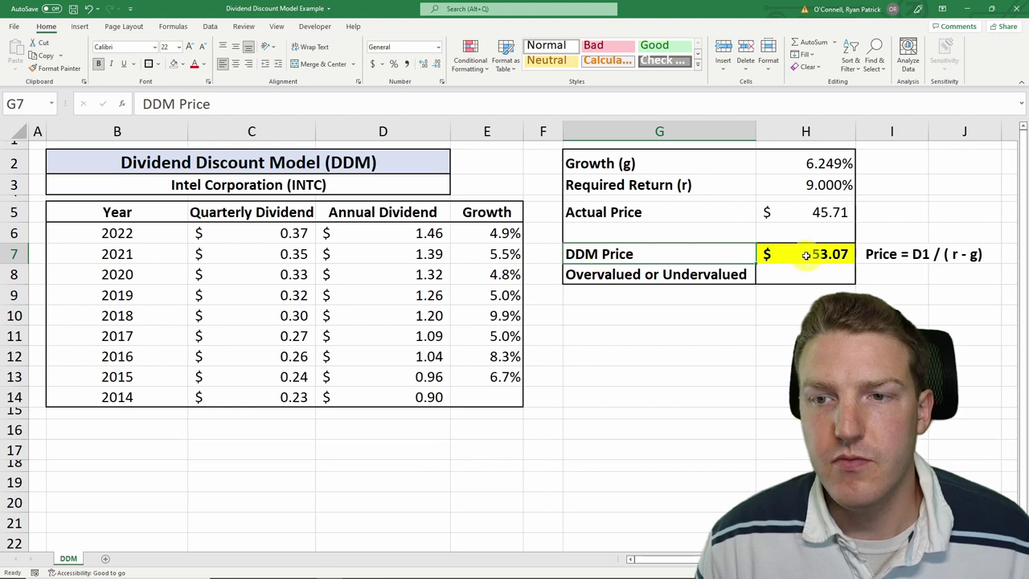
left_click(778, 256)
left_click(801, 271)
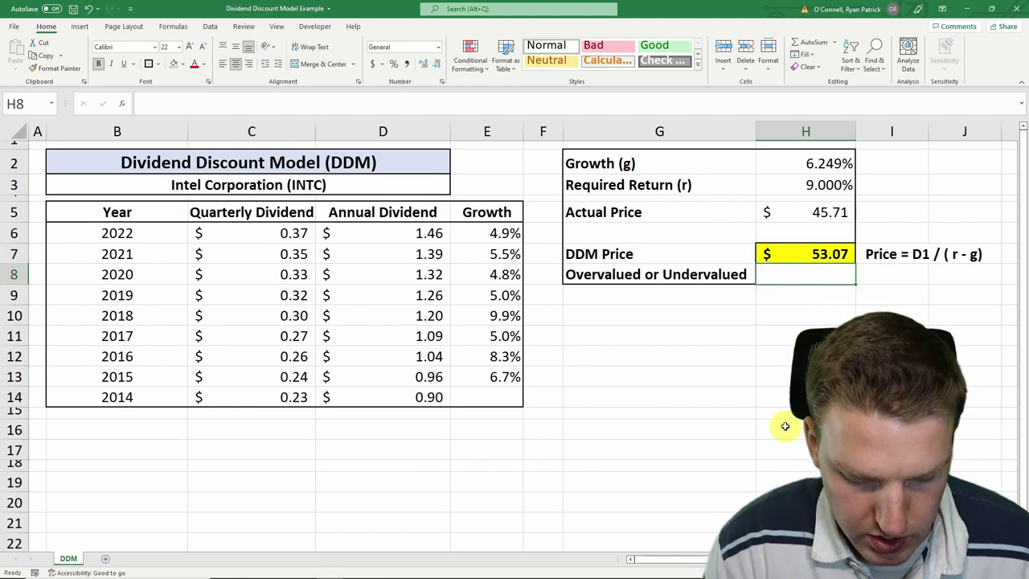
Enter =IF(H7>H5,"Undervalued","Overvalued") in H8, which shows Undervalued
type("=if(")
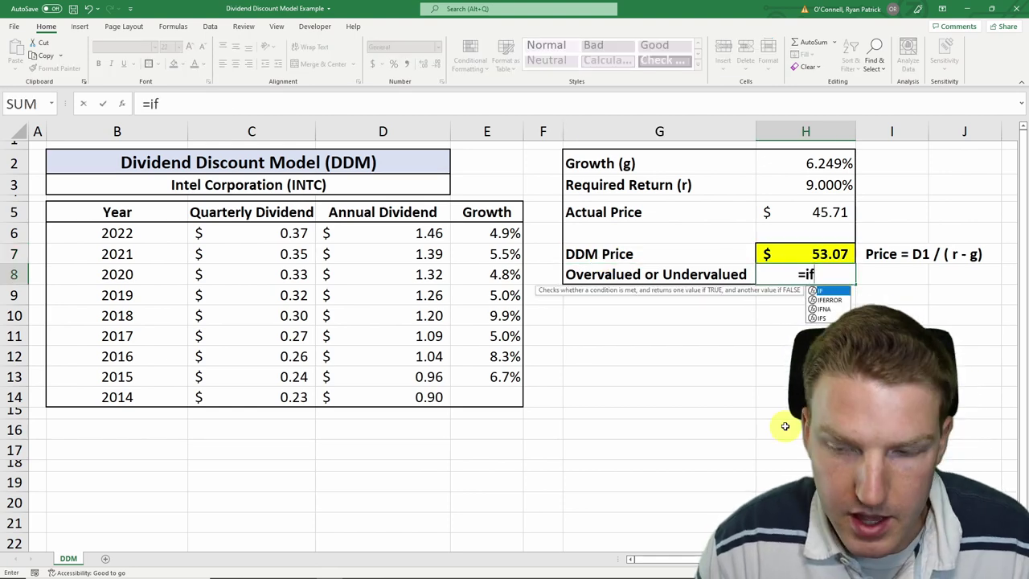
left_click(821, 254)
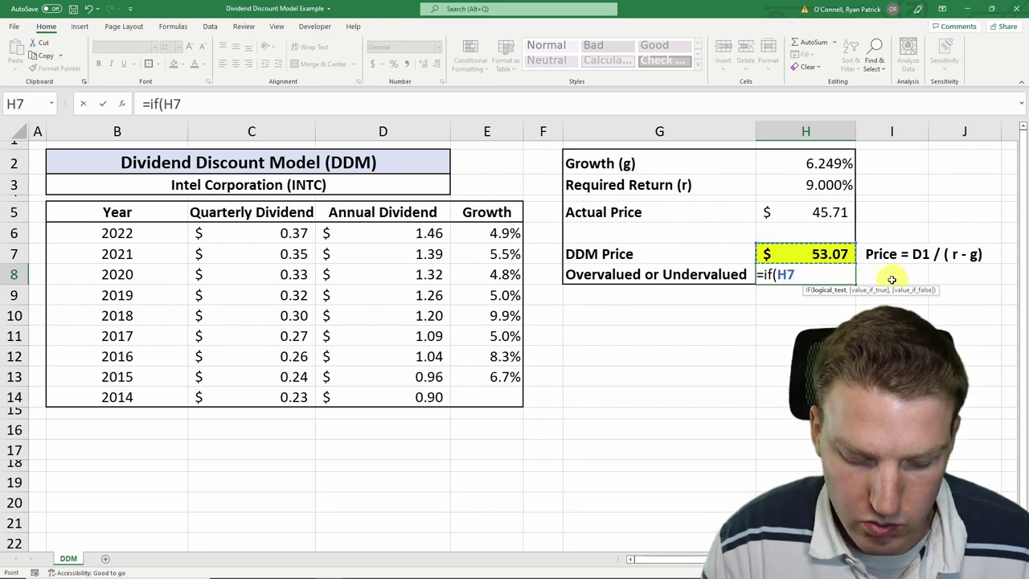
left_click(816, 211)
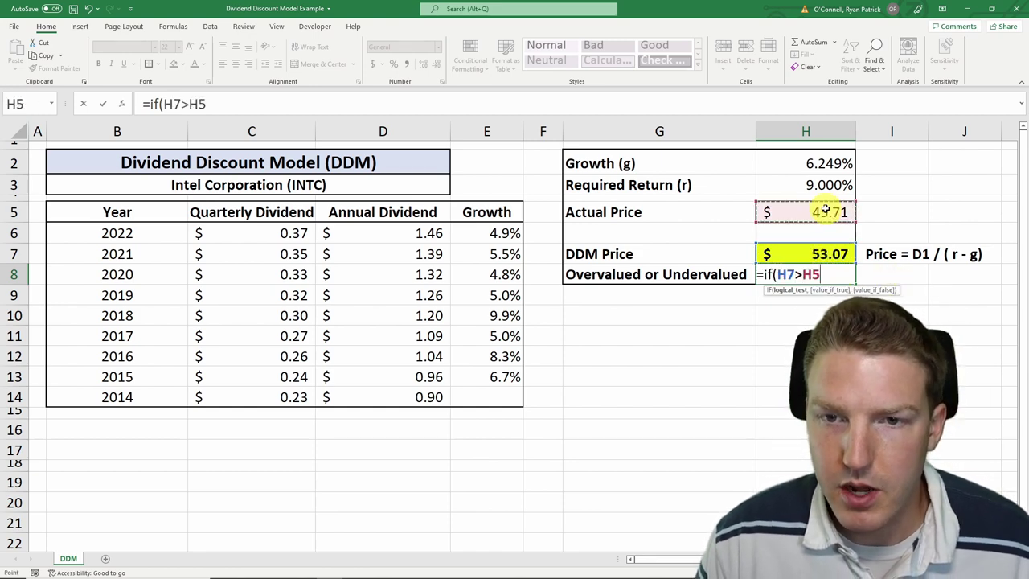
type(",")
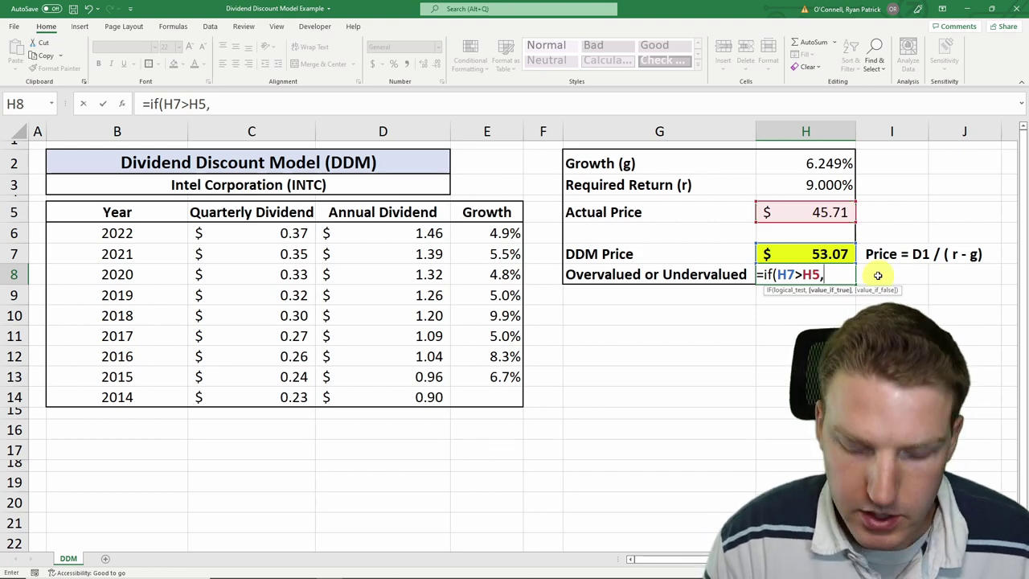
type("\"Undervalued\",\"O")
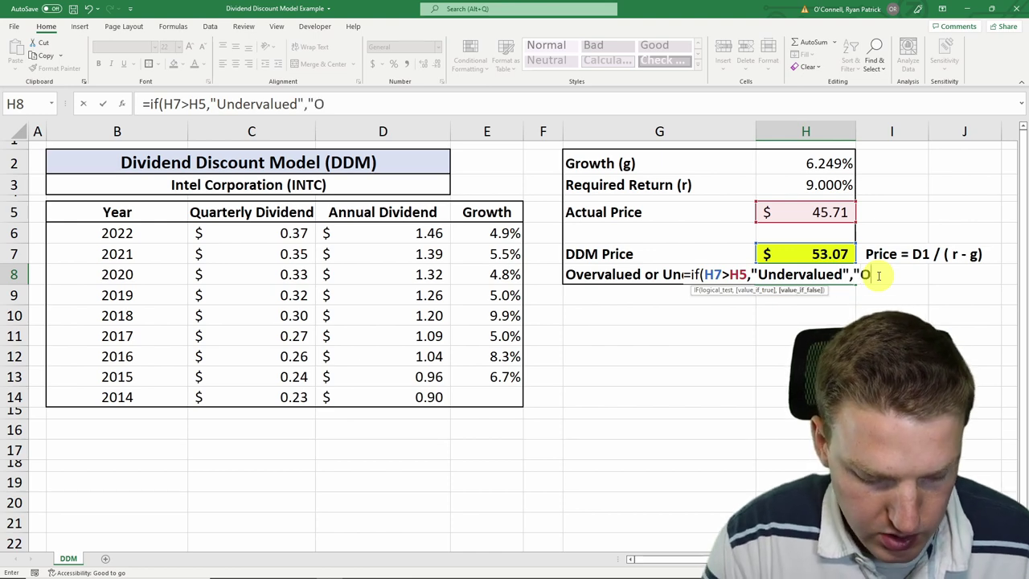
type("ued")
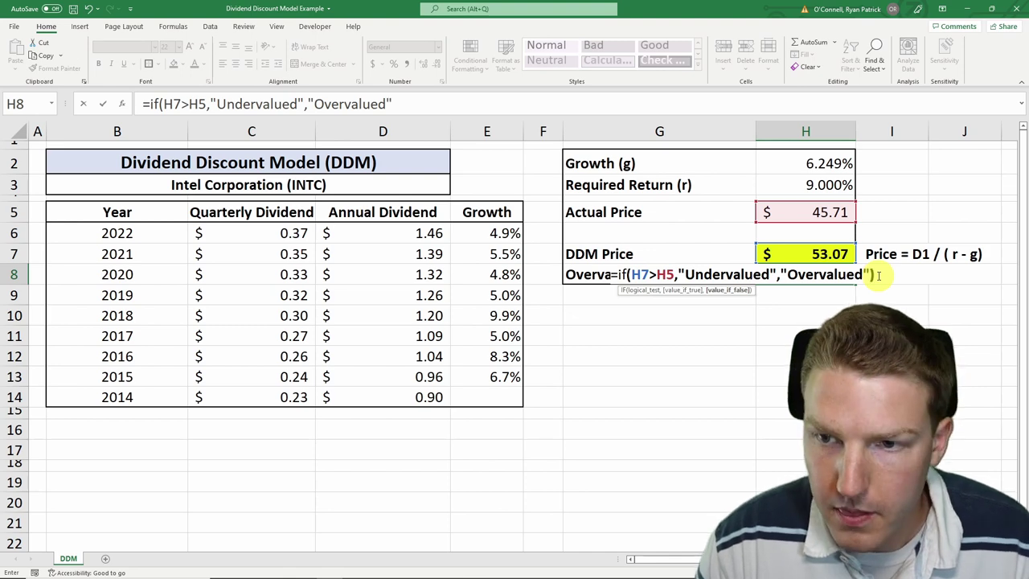
type("\")")
key("Return")
left_click(796, 275)
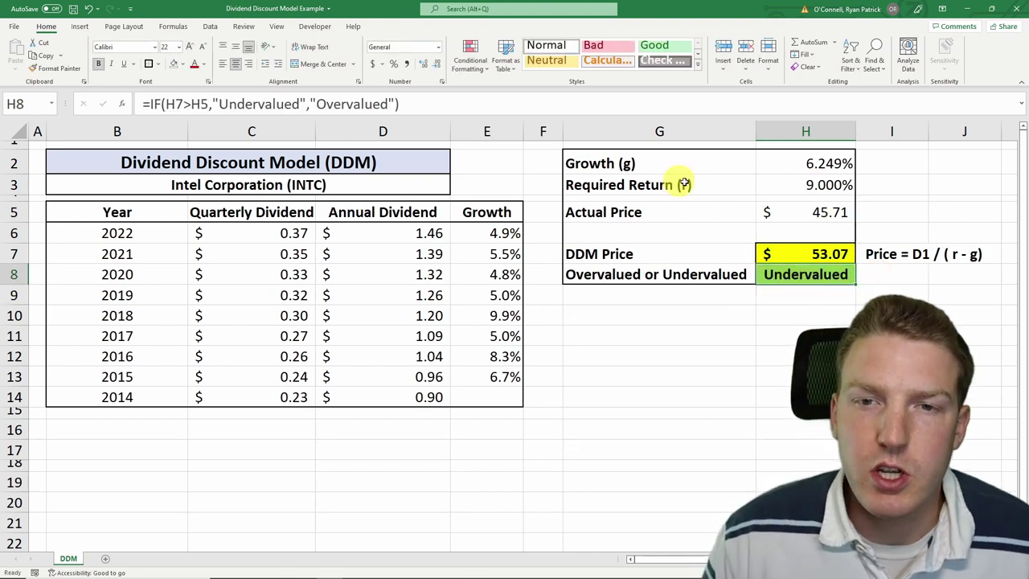
left_click(796, 185)
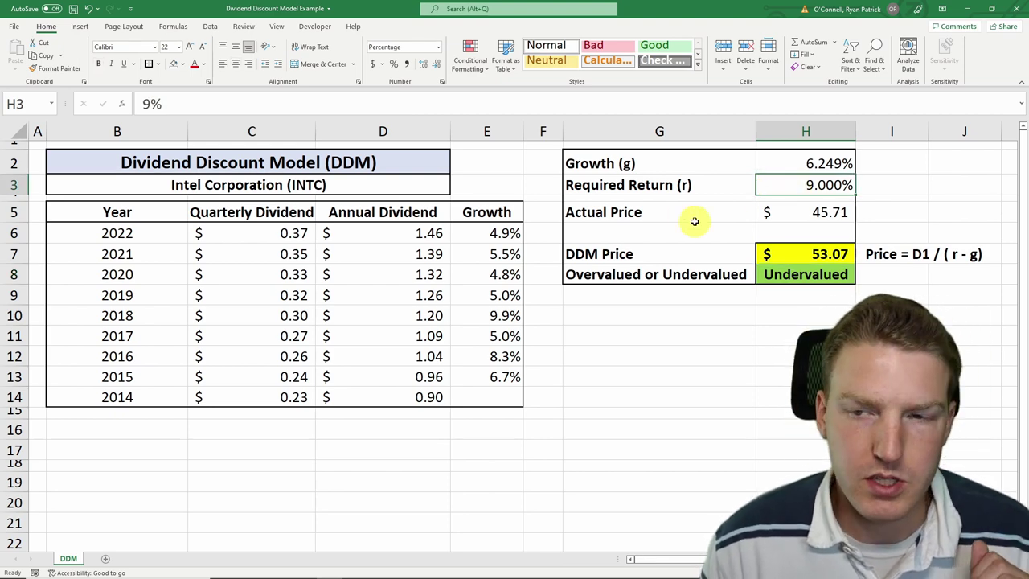
Change Required Return to 10% and compare the $38.92 DDM price with the $45.71 actual price
type("10")
key("Return")
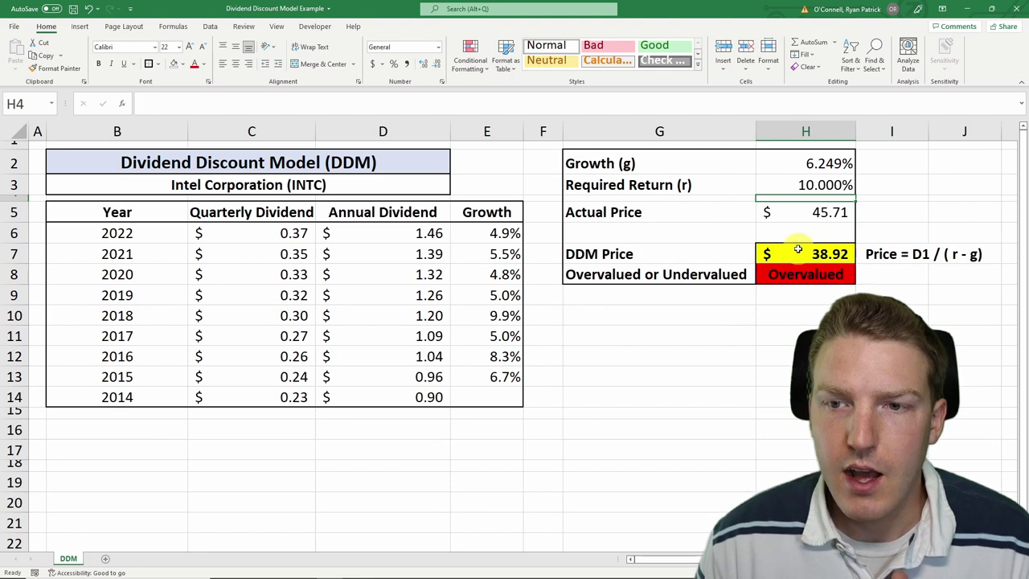
left_click(836, 254)
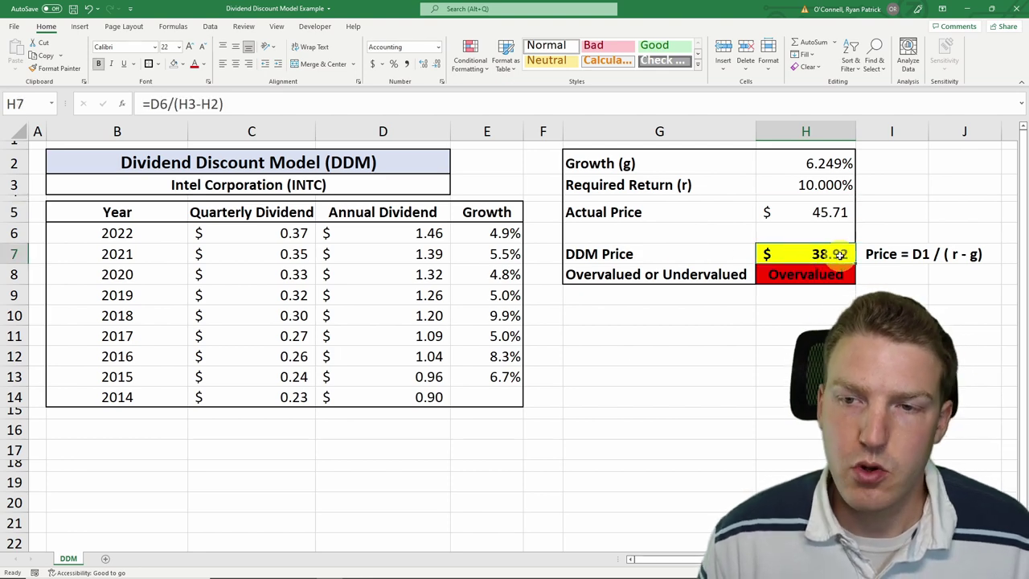
left_click(820, 209)
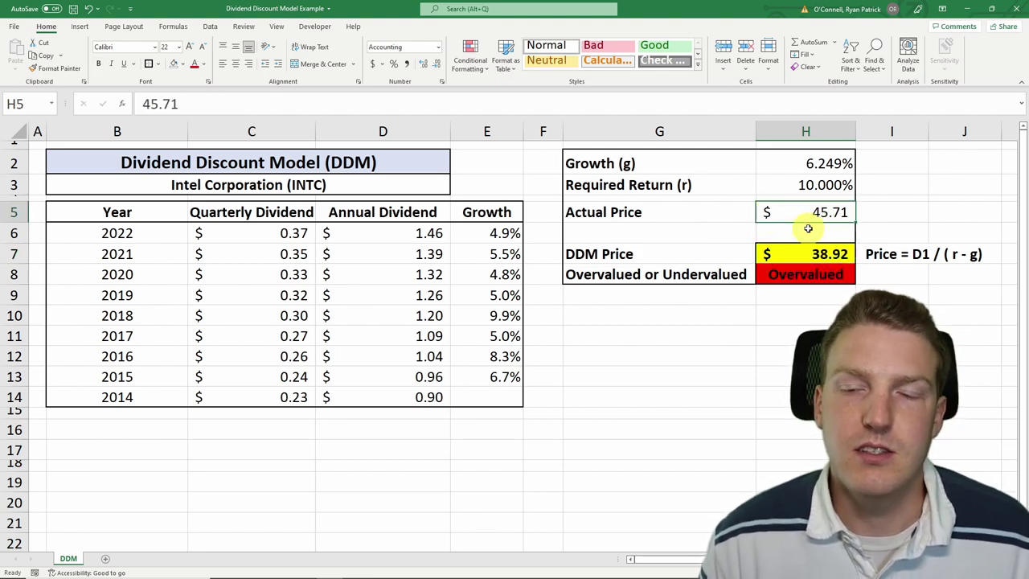
left_click(795, 187)
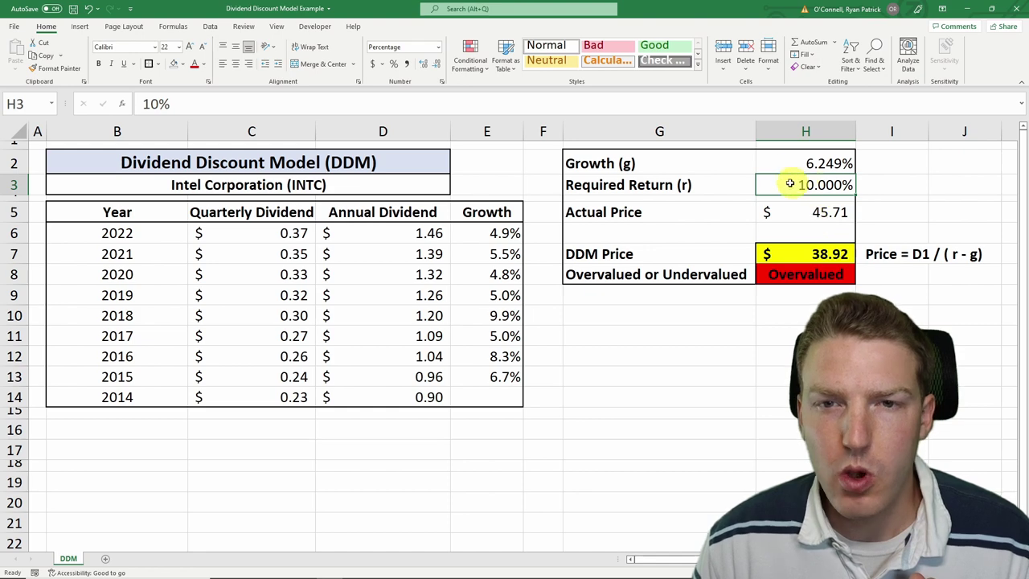
left_click(795, 210)
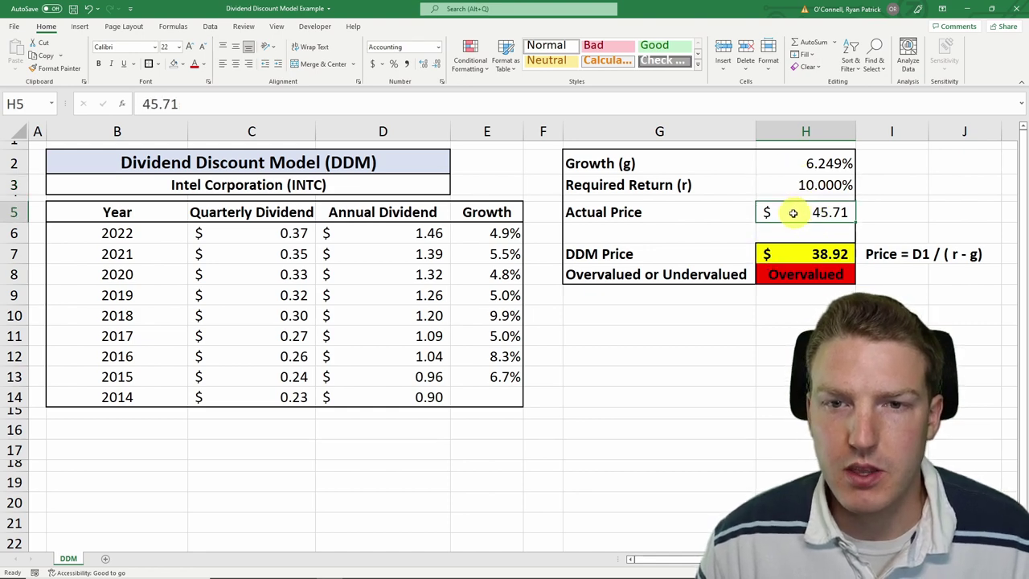
left_click(837, 254)
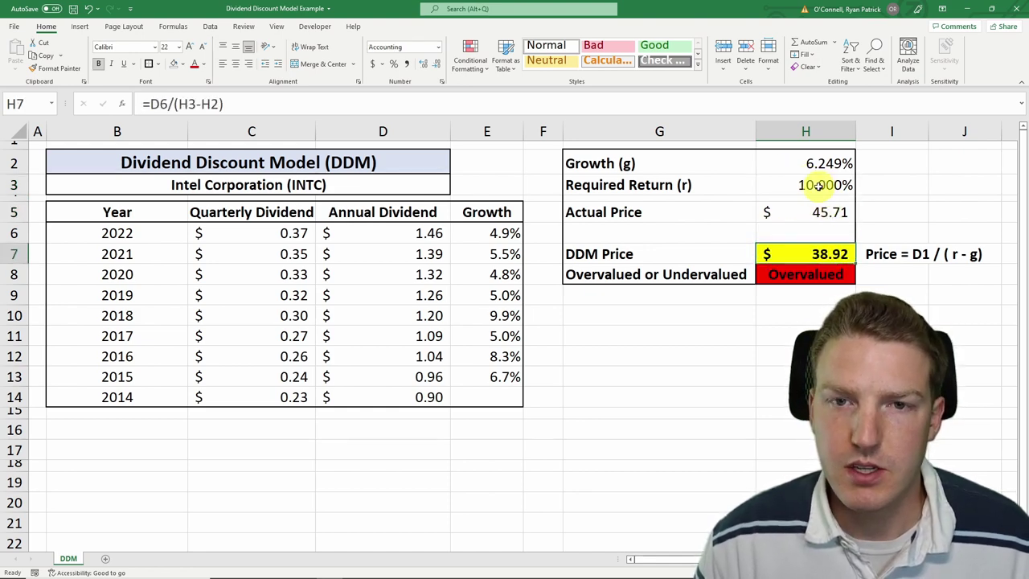
Run Solver to set $H$7 to 45.71 by changing $H$3
left_click(212, 27)
left_click(950, 54)
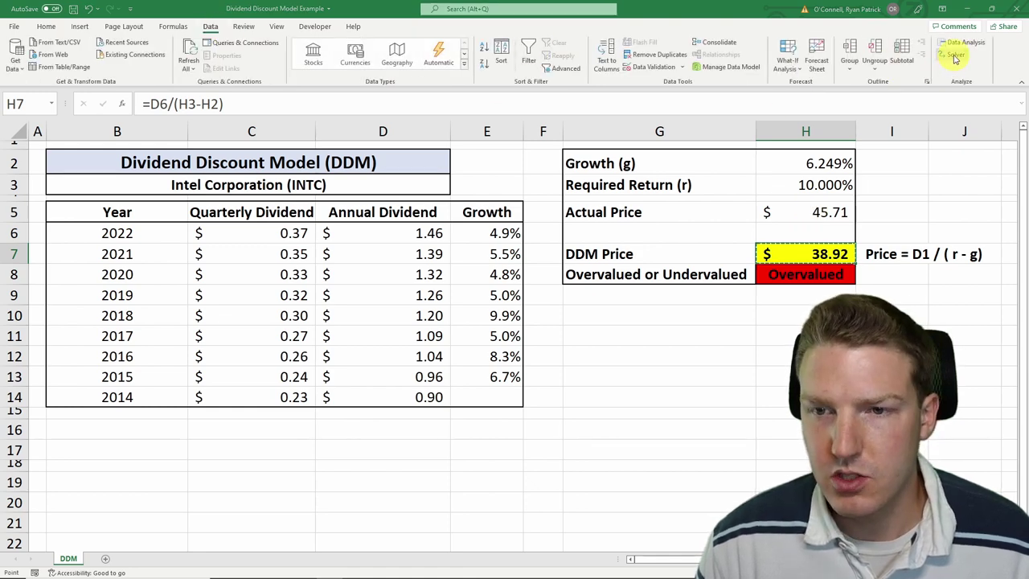
left_click_drag(714, 171, 211, 179)
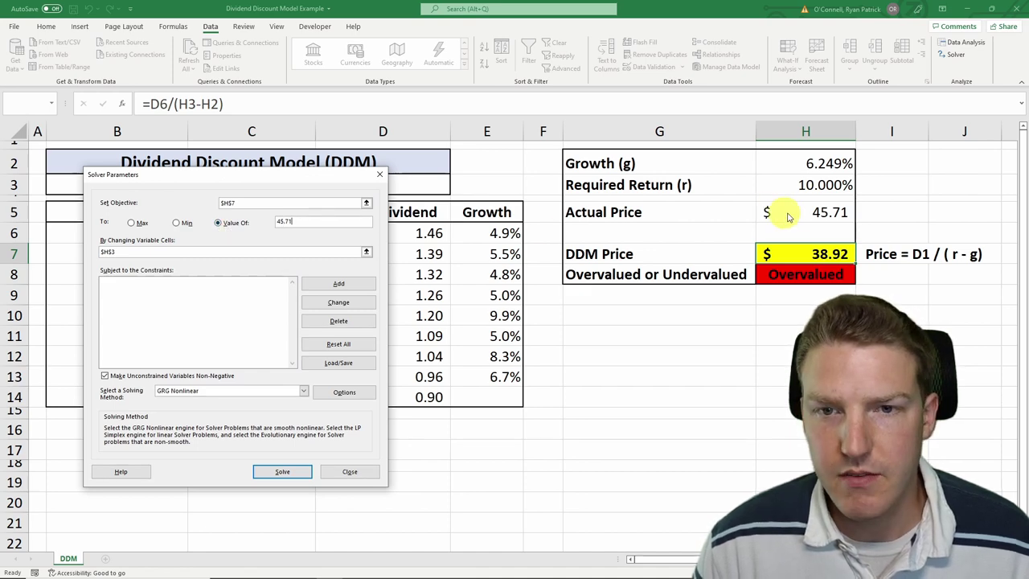
left_click(133, 252)
double_click(118, 251)
left_click(817, 185)
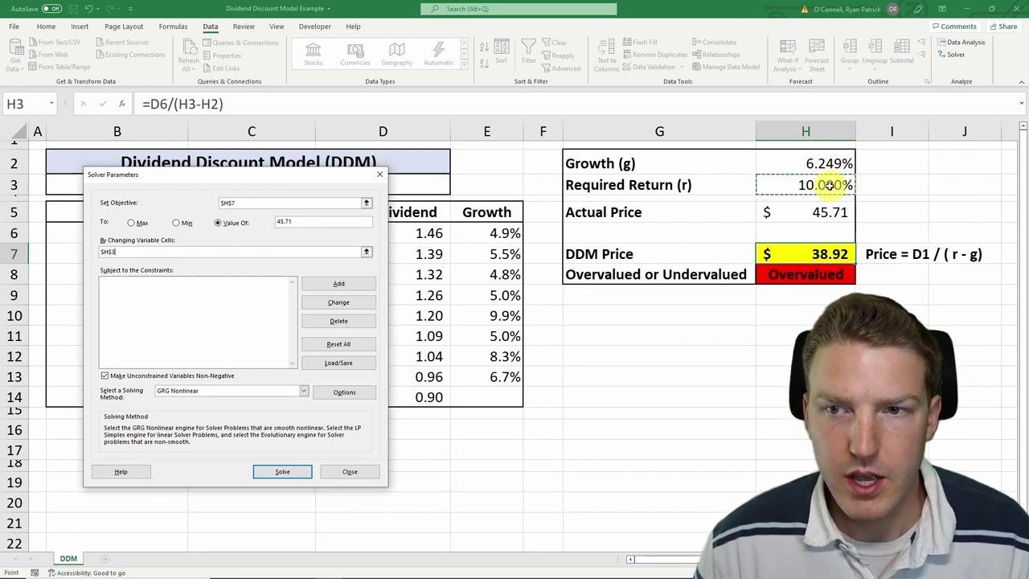
left_click(283, 472)
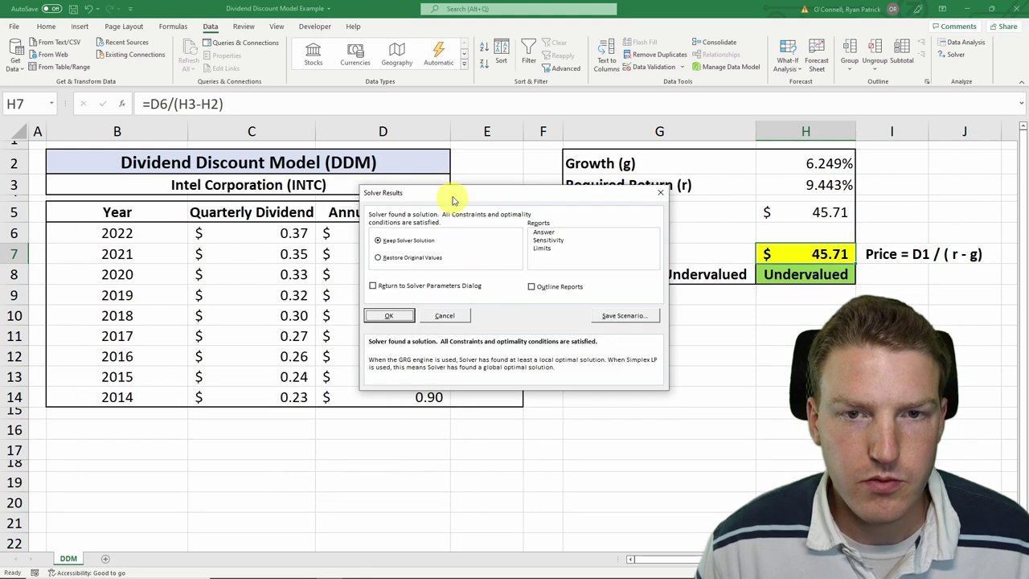
Keep the Solver solution and verify H3 holds 9.44300036686709%, making the DDM price $45.71
left_click(381, 315)
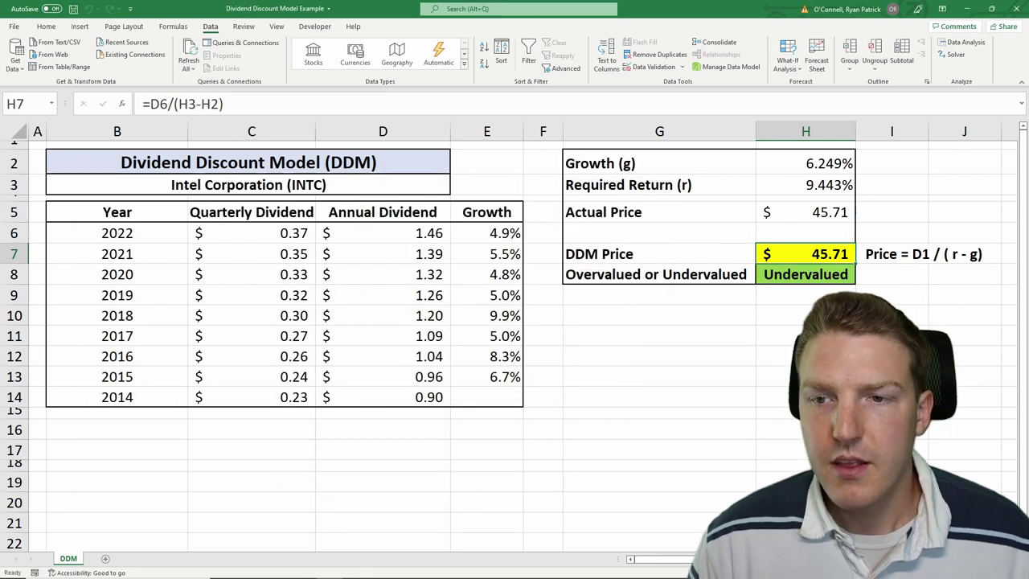
left_click(771, 326)
left_click(812, 185)
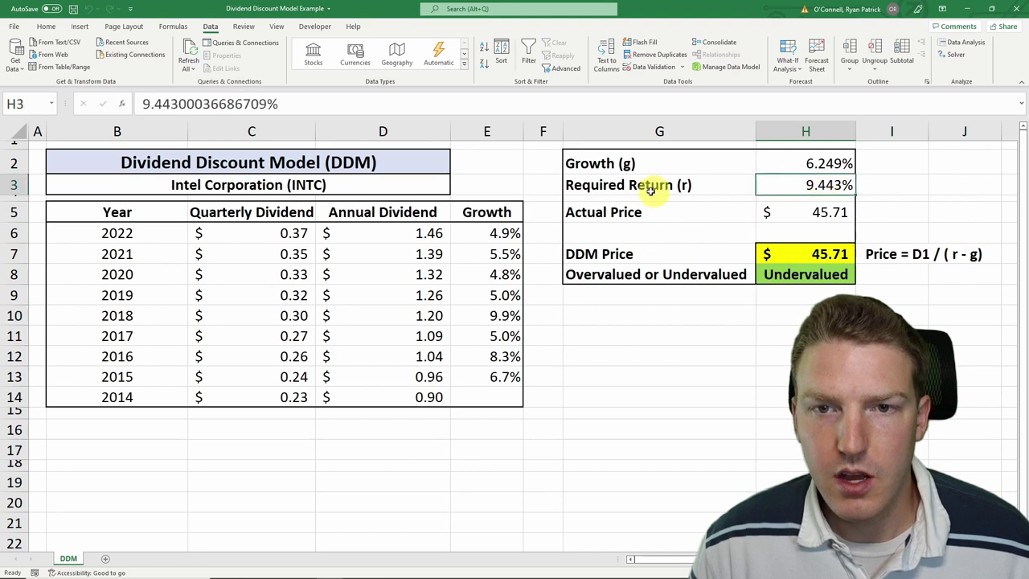
left_click(168, 104)
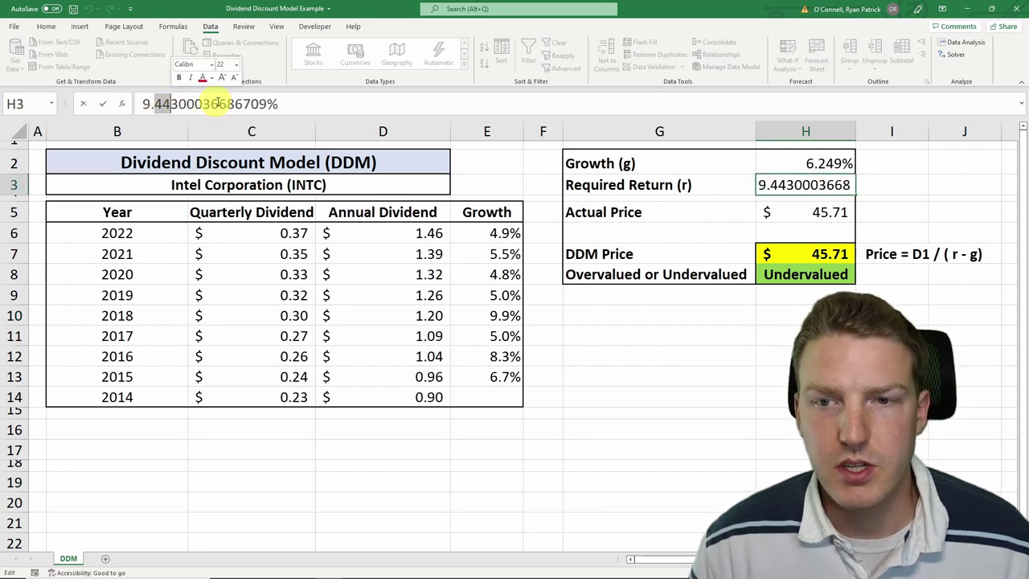
key("Escape")
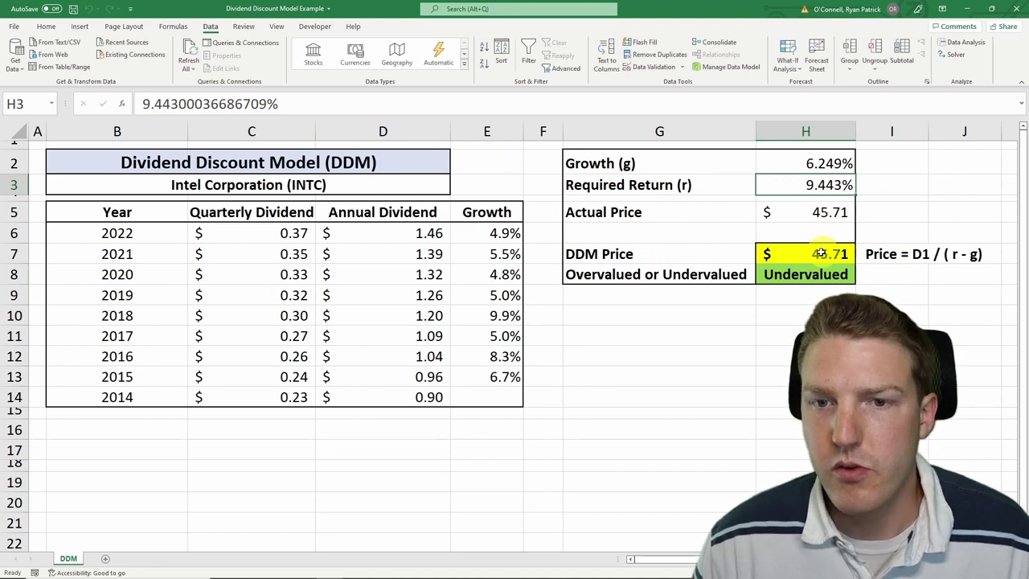
left_click(771, 249)
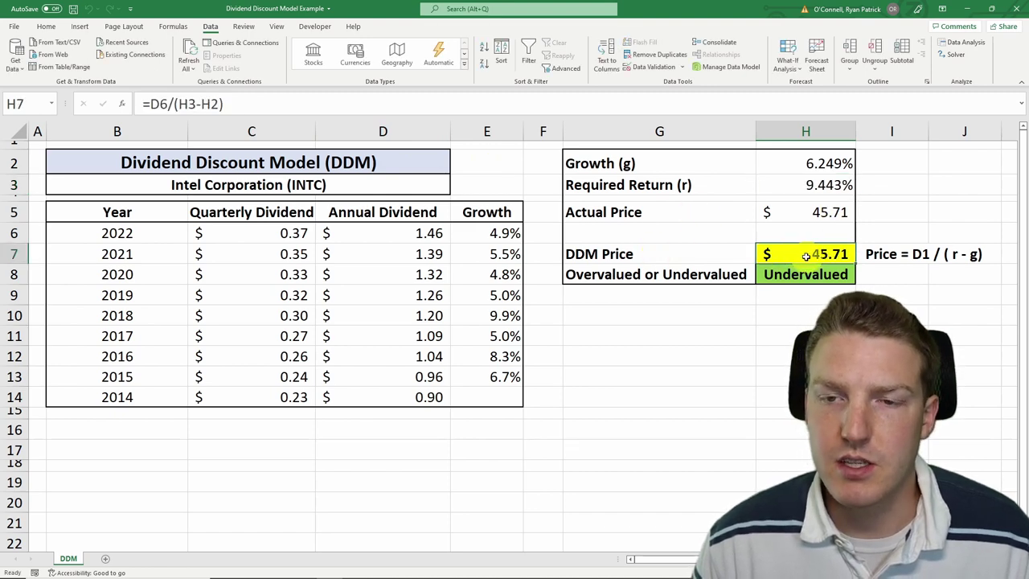
left_click(806, 210)
left_click_drag(804, 184, 781, 184)
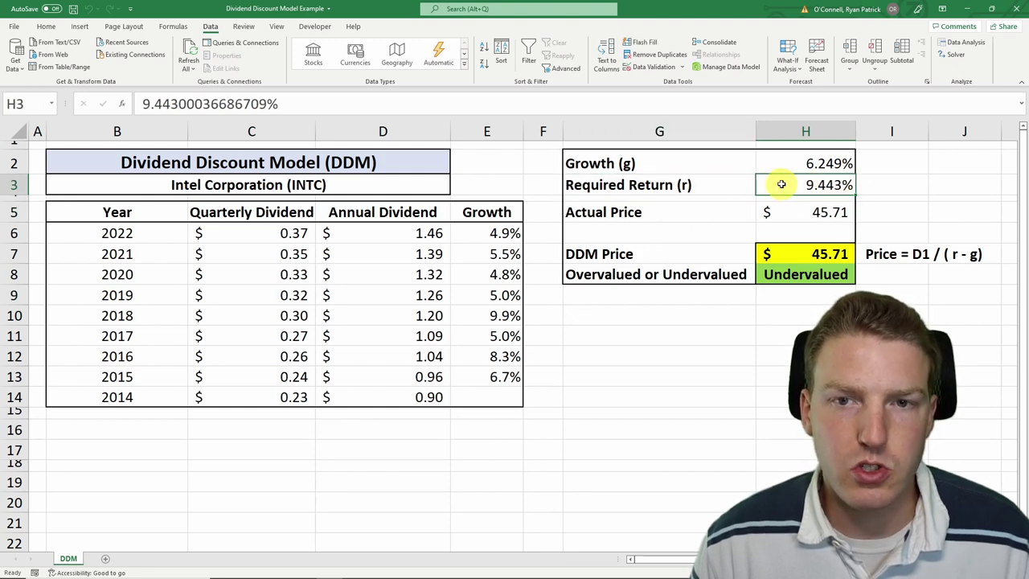